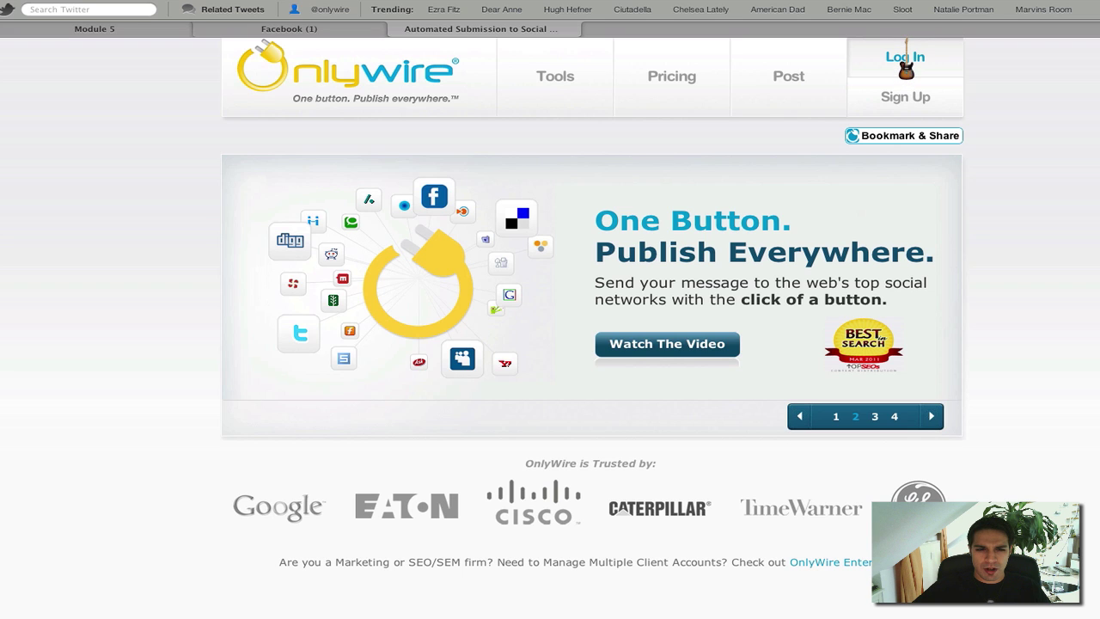
Step: Go from the OnlyWire home page to the account Log In page
left_click(906, 62)
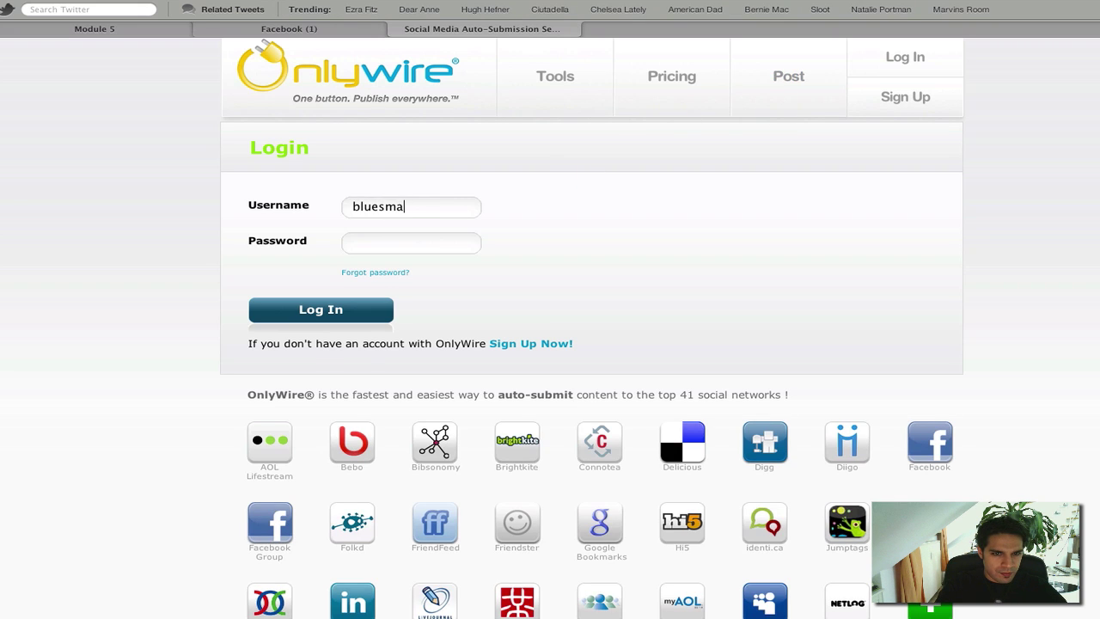
Step: Enter the account username and password, then log in to open the submission history
type("mlm")
left_click(444, 244)
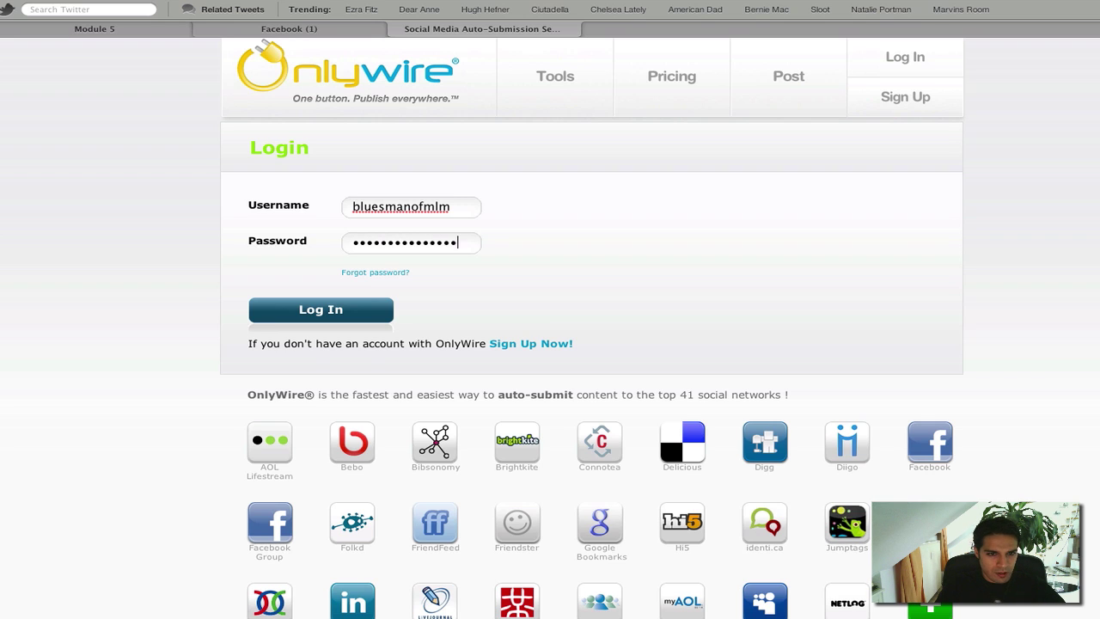
left_click(308, 310)
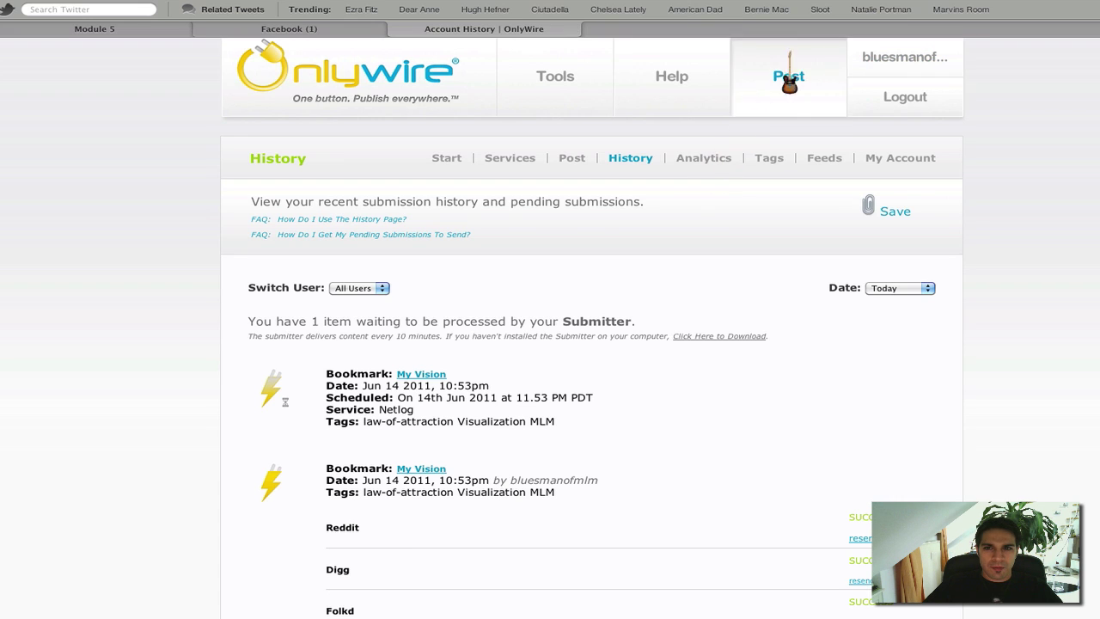
Step: Log out of OnlyWire and open the Pricing page with the Pro and Enterprise plans
left_click(445, 158)
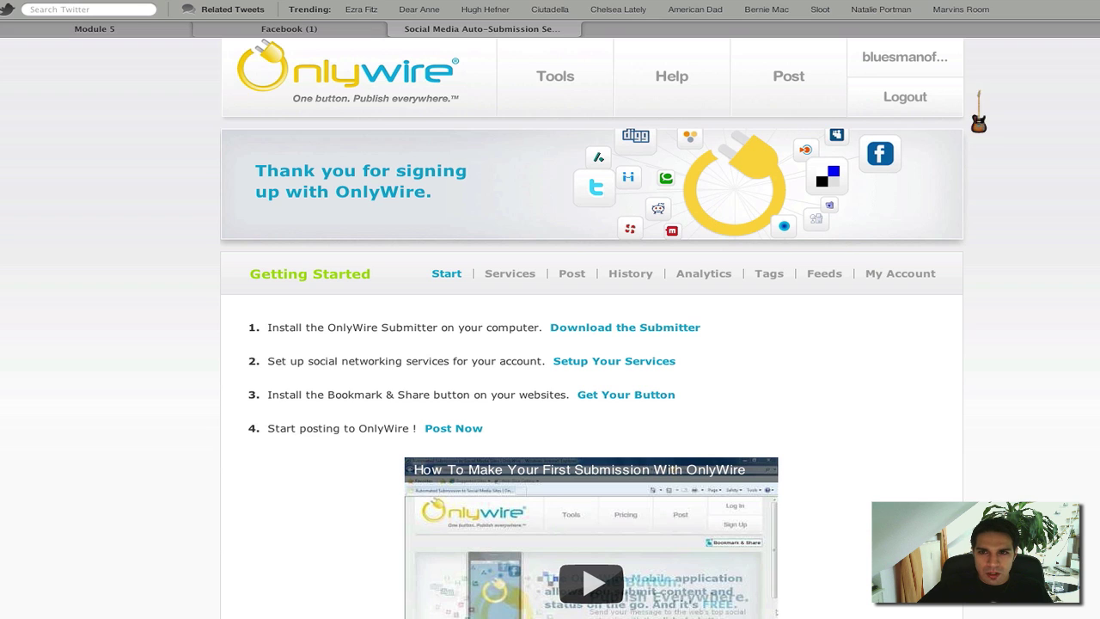
left_click(911, 96)
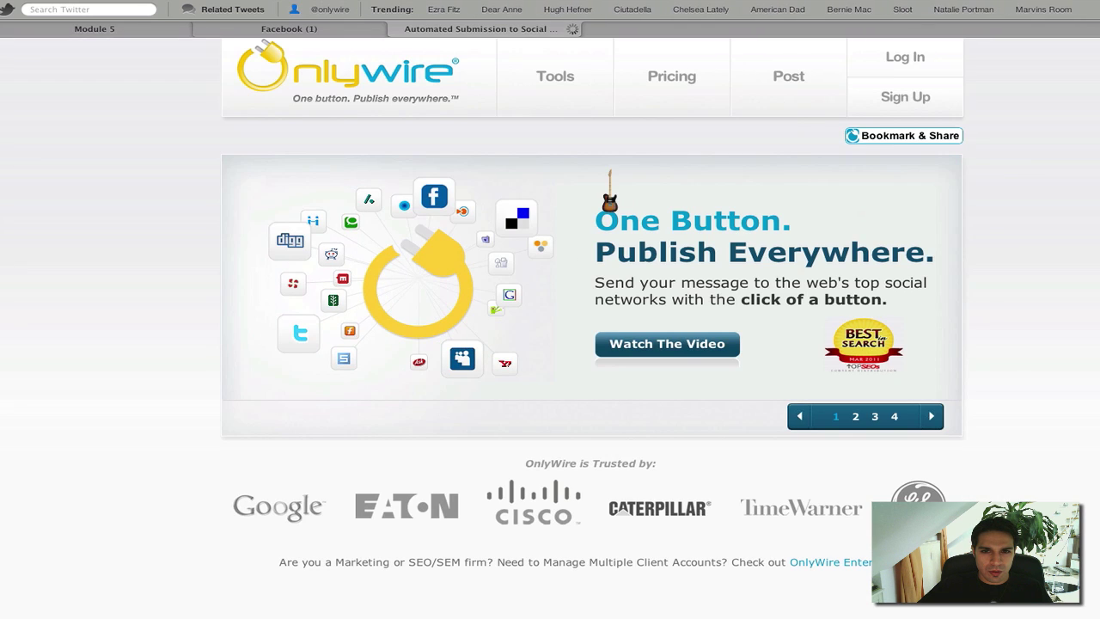
left_click(676, 82)
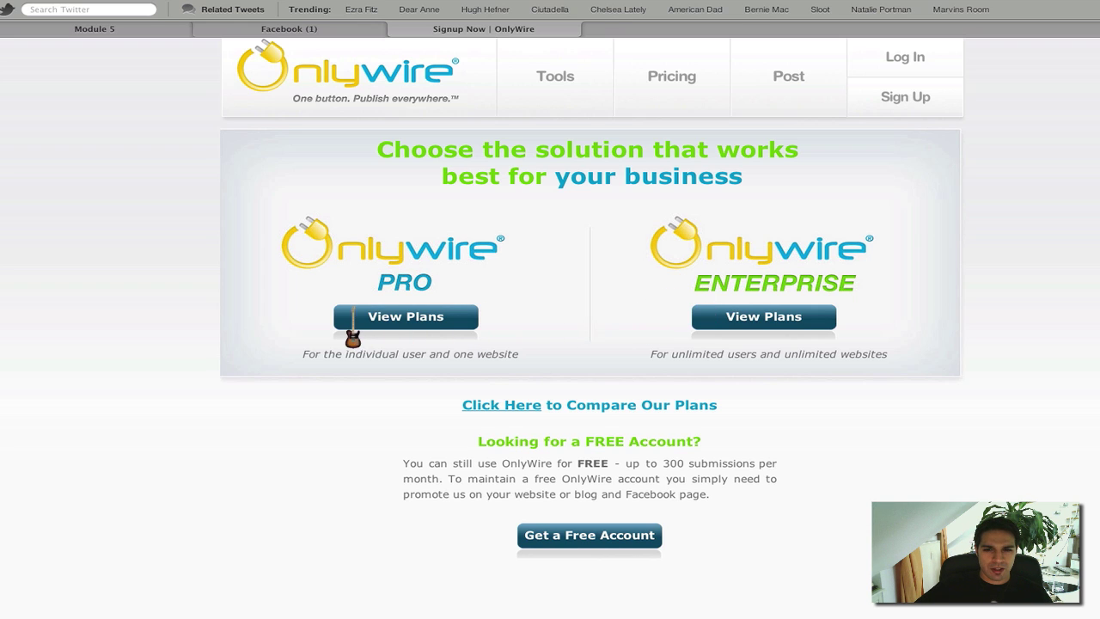
Step: Open the PRO plan order form and review the Captcha Solver option and $13.00 total
left_click(399, 317)
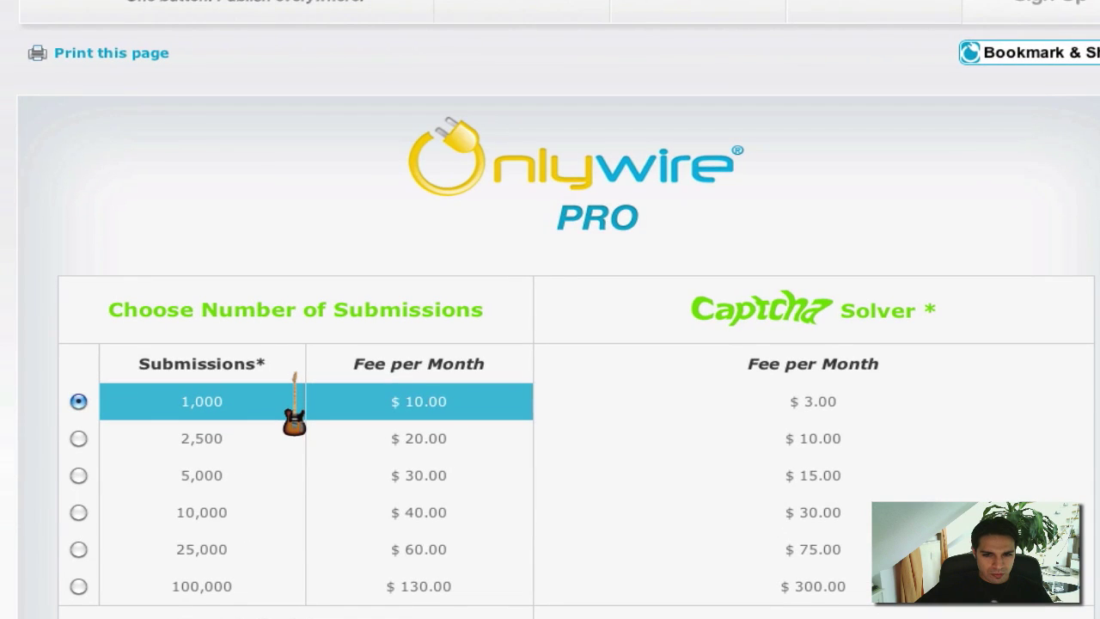
scroll(294, 404, "down", 1)
scroll(294, 404, "down", 1)
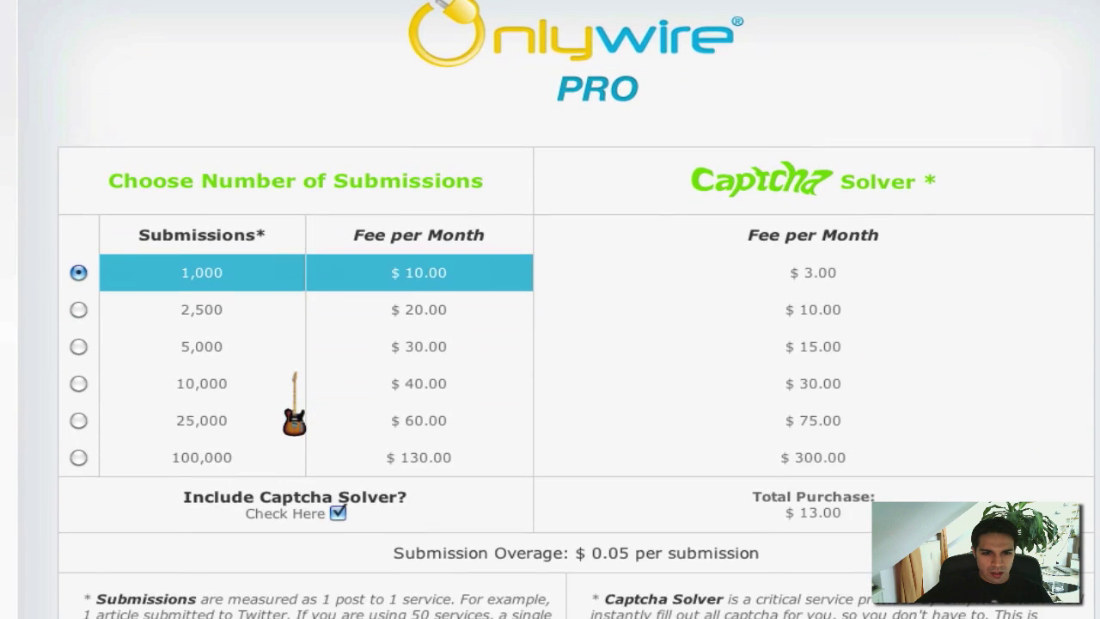
scroll(294, 404, "down", 1)
scroll(294, 404, "down", 1)
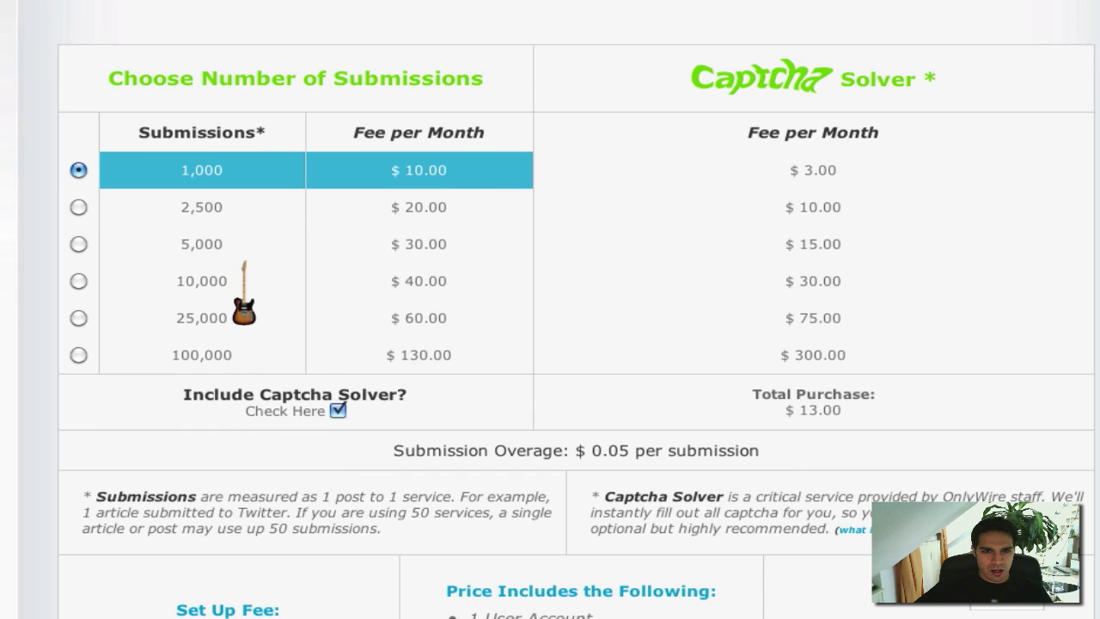
scroll(207, 249, "up", 1)
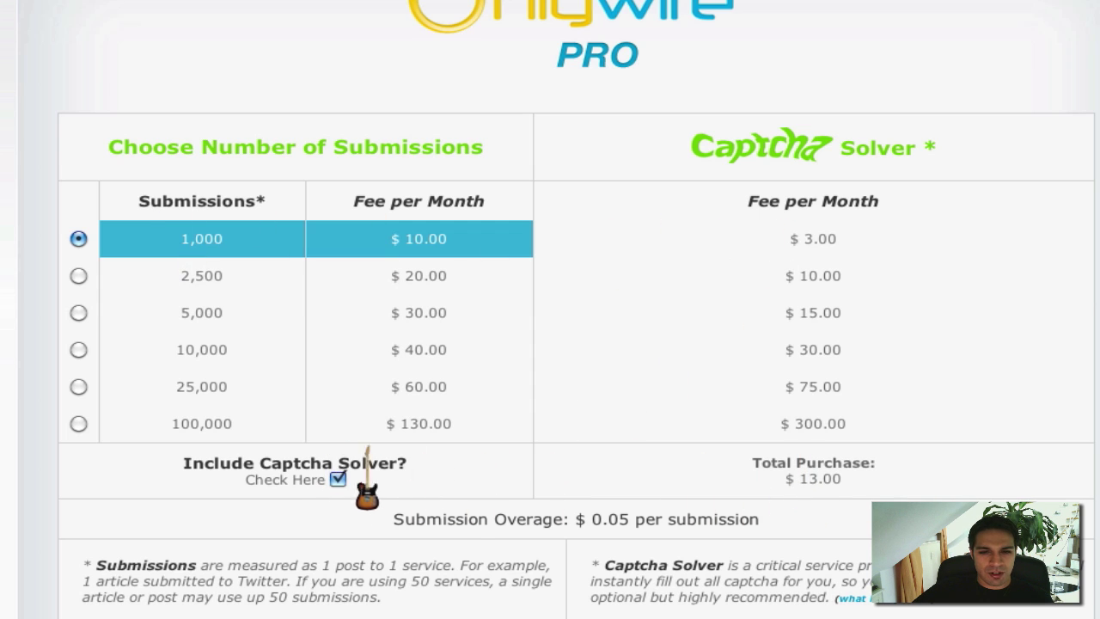
Step: Compare the Pro total without Captcha Solver ($10.00) and with it ($13.00)
left_click(339, 478)
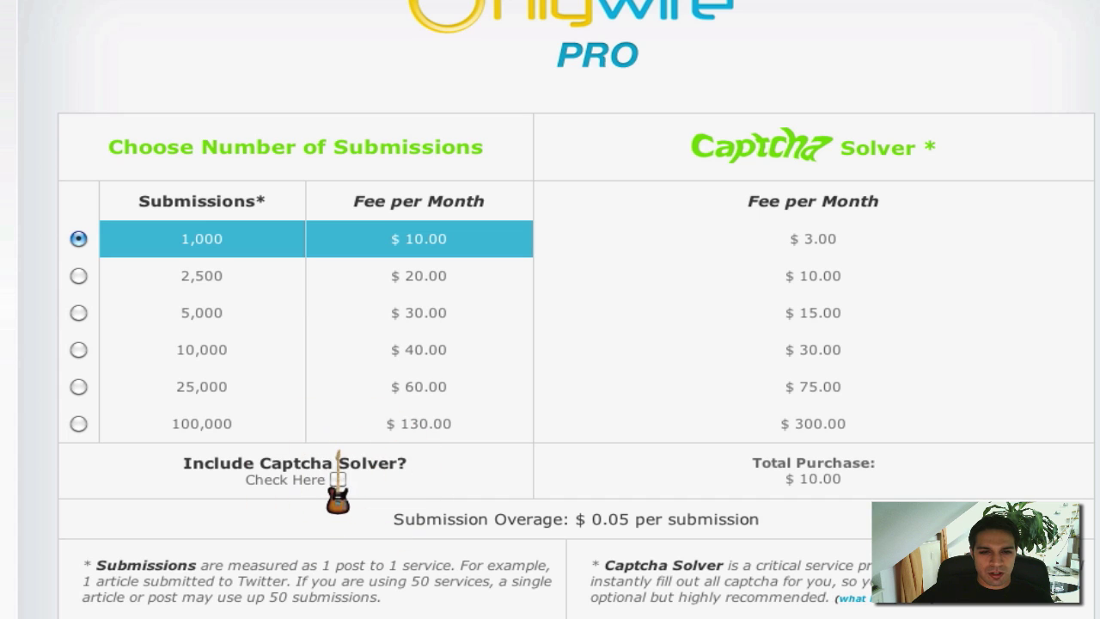
left_click(338, 479)
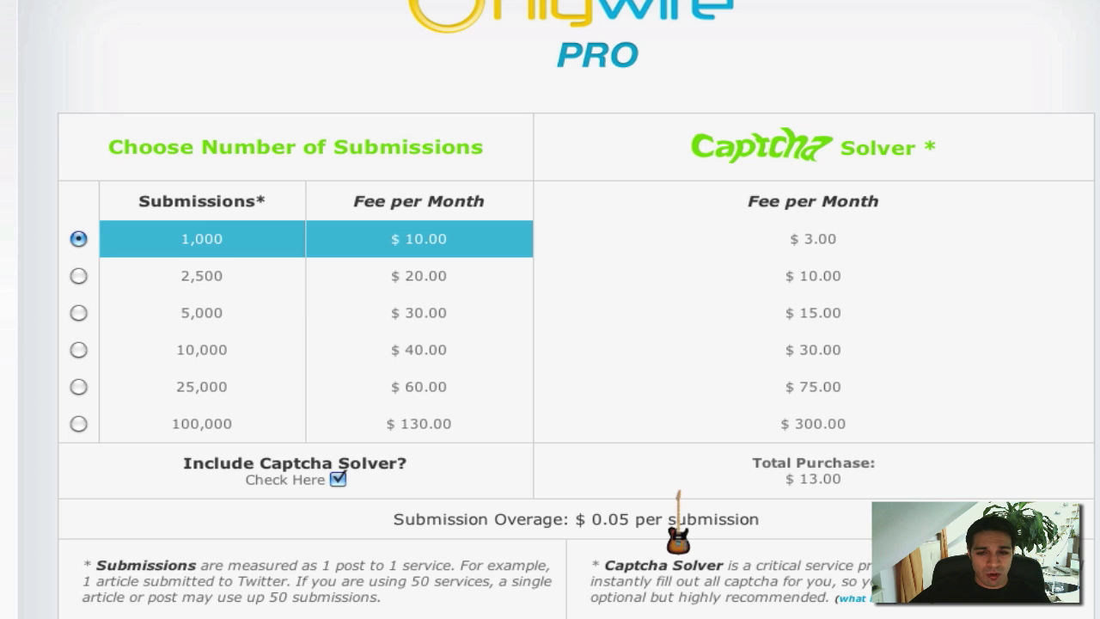
scroll(990, 423, "up", 3)
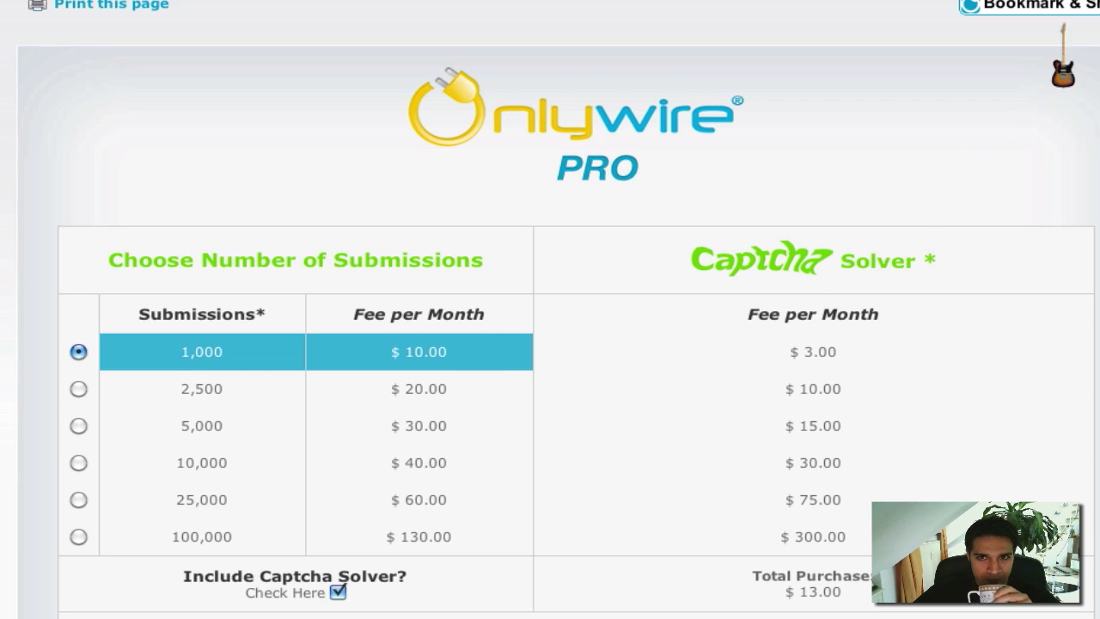
scroll(1062, 26, "up", 1)
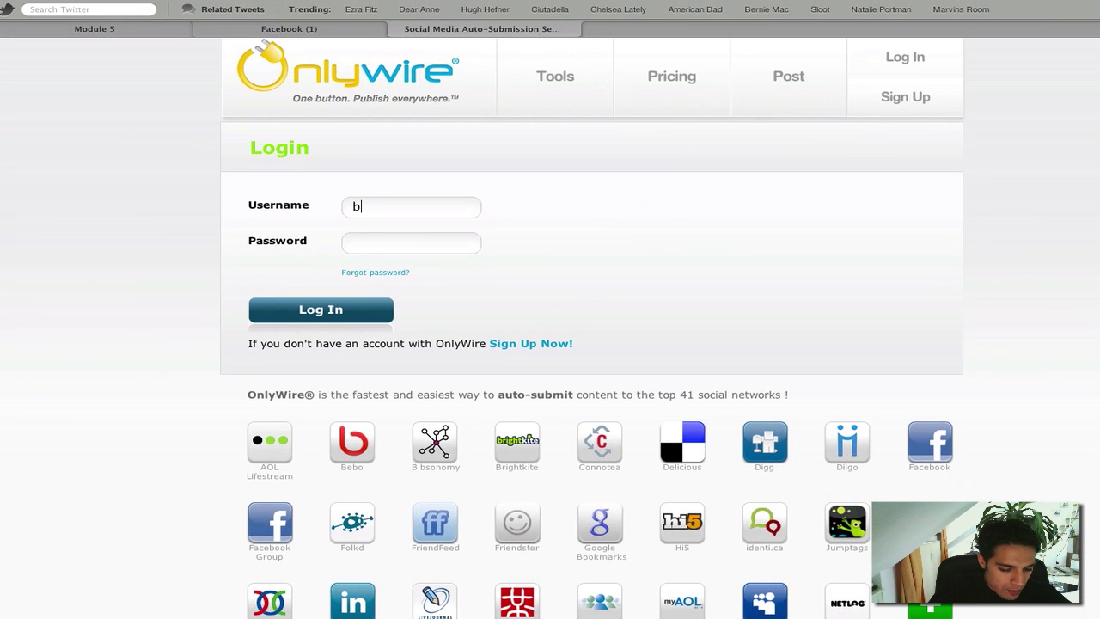
Step: Finish the username, enter the password, and log back in to the Getting Started page
type("smanofmlm")
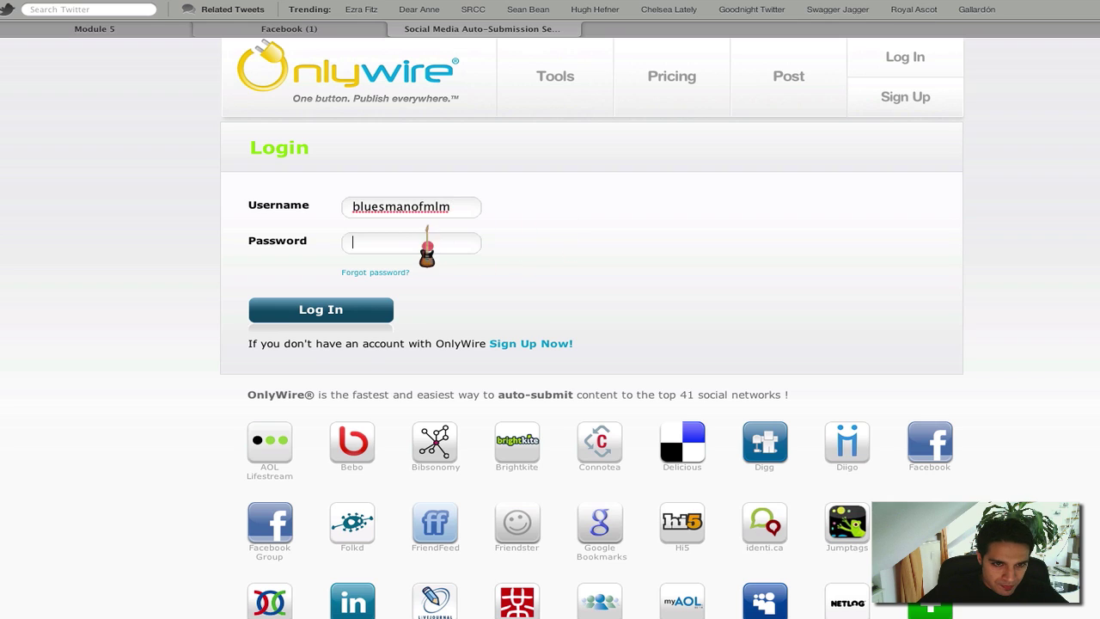
left_click(427, 244)
type("••")
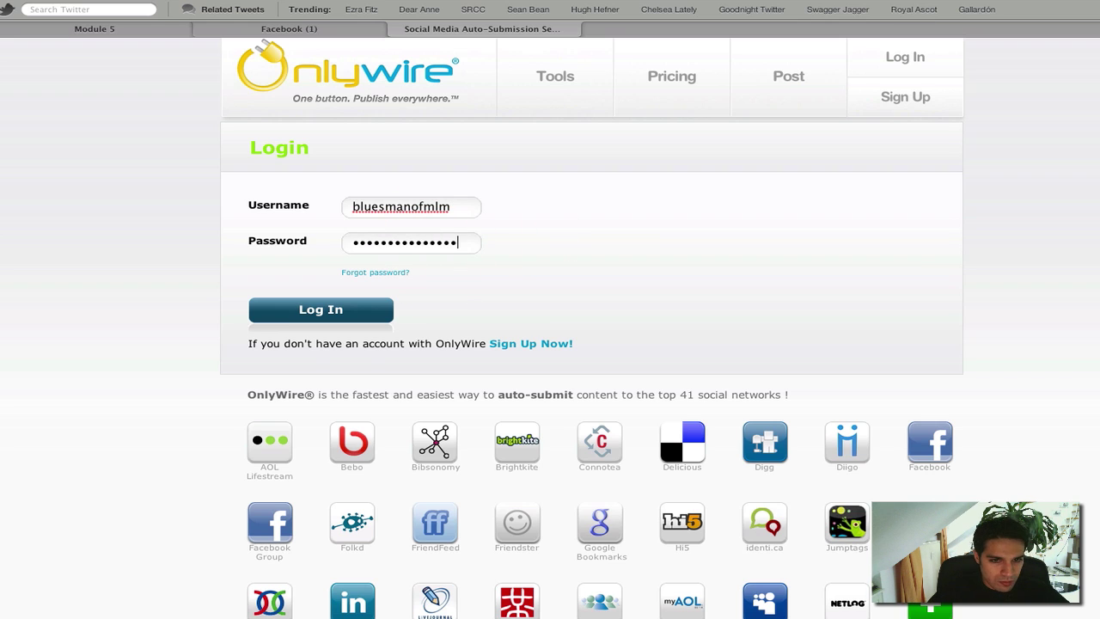
left_click(314, 301)
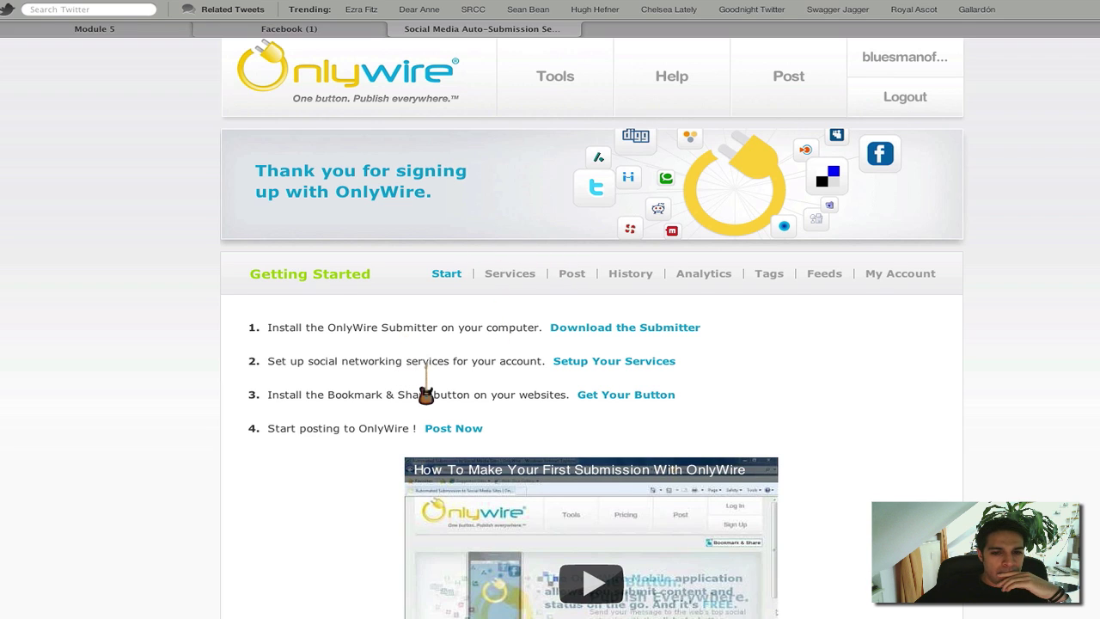
Step: Scroll the Getting Started page and go to the Services login settings page
scroll(425, 391, "down", 2)
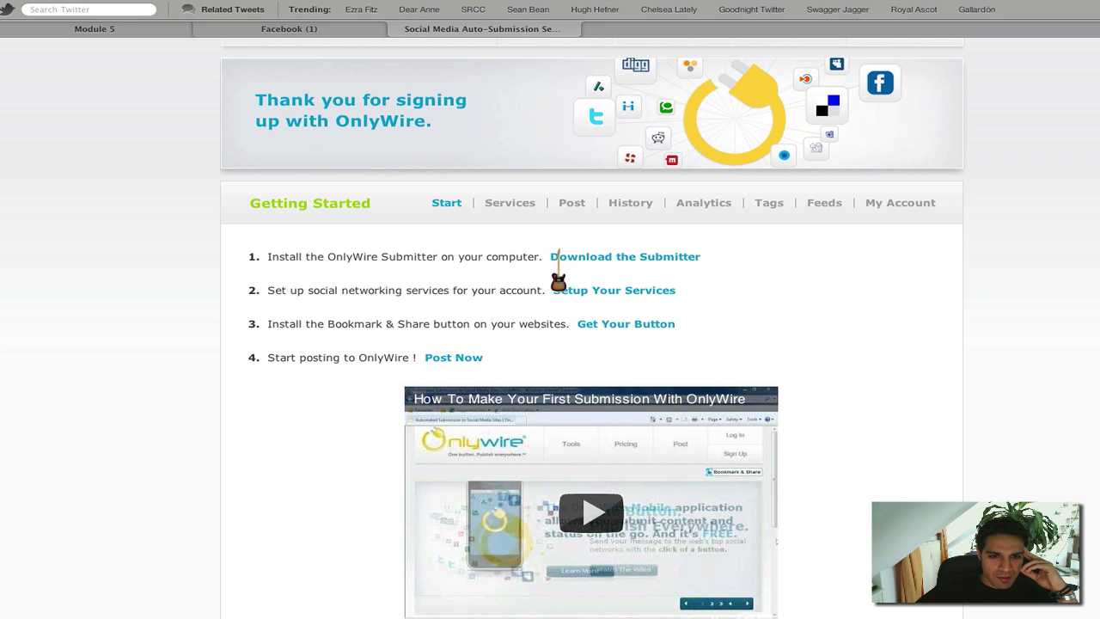
left_click(497, 207)
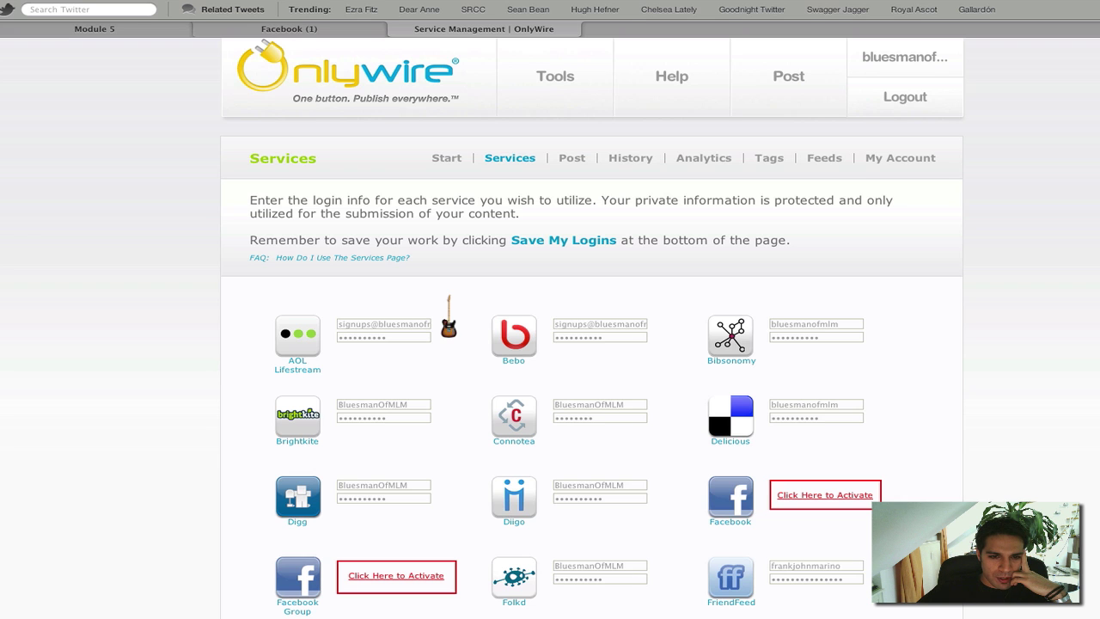
Step: Scroll through saved logins for AOL Lifestream, Bebo, Digg and the unactivated Facebook entries
scroll(448, 297, "down", 3)
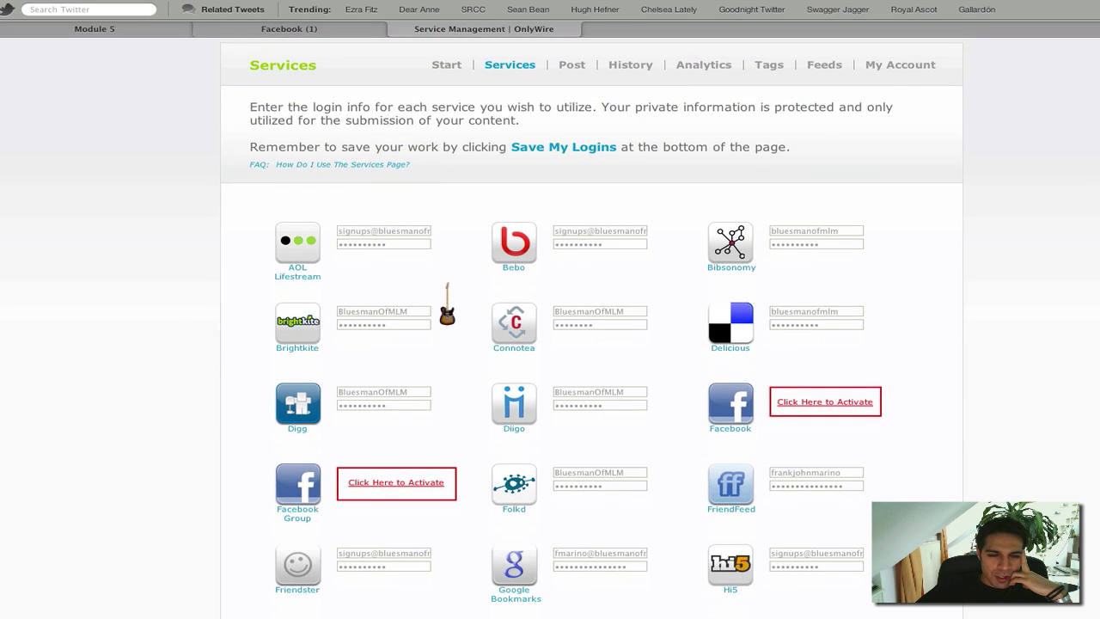
scroll(450, 287, "down", 2)
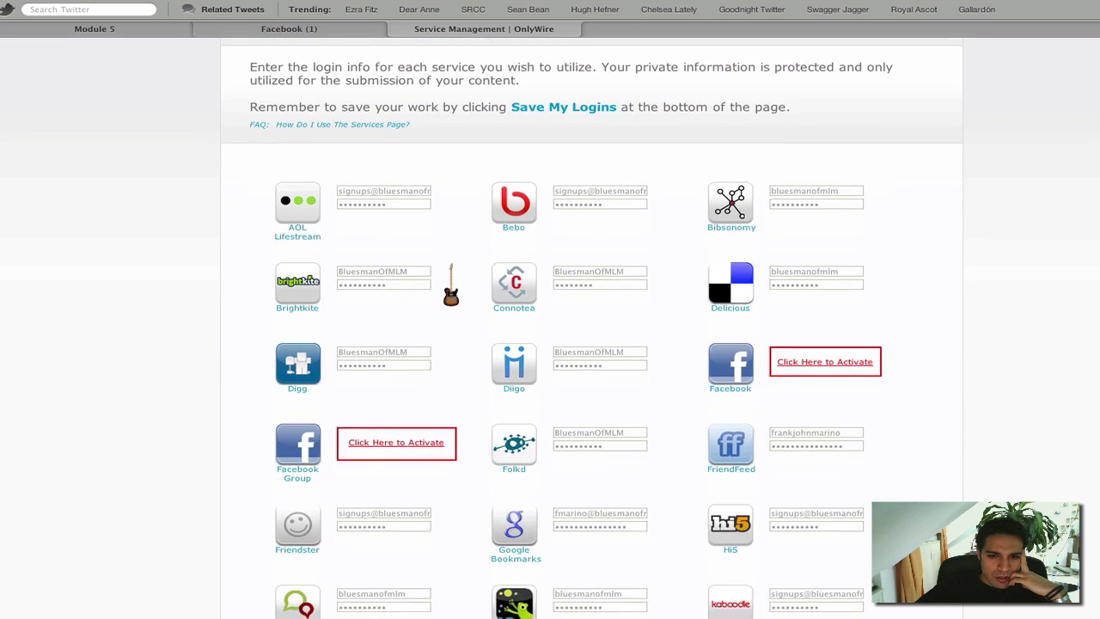
scroll(450, 287, "down", 5)
scroll(450, 287, "down", 3)
scroll(450, 287, "down", 3)
scroll(451, 287, "down", 5)
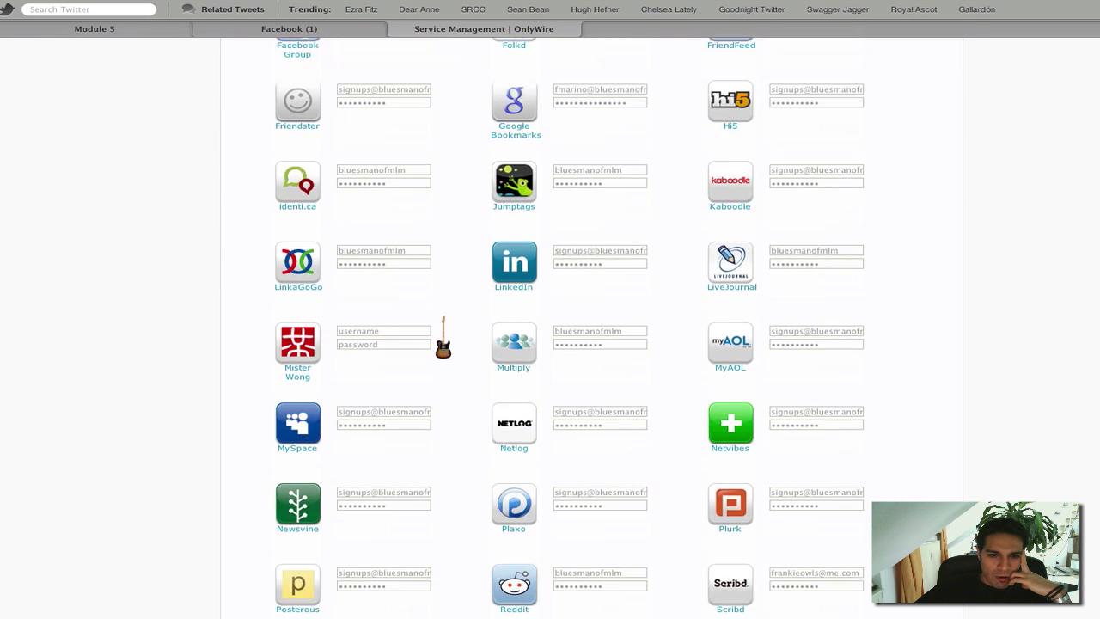
scroll(444, 336, "down", 5)
scroll(444, 336, "down", 5)
scroll(447, 338, "down", 1)
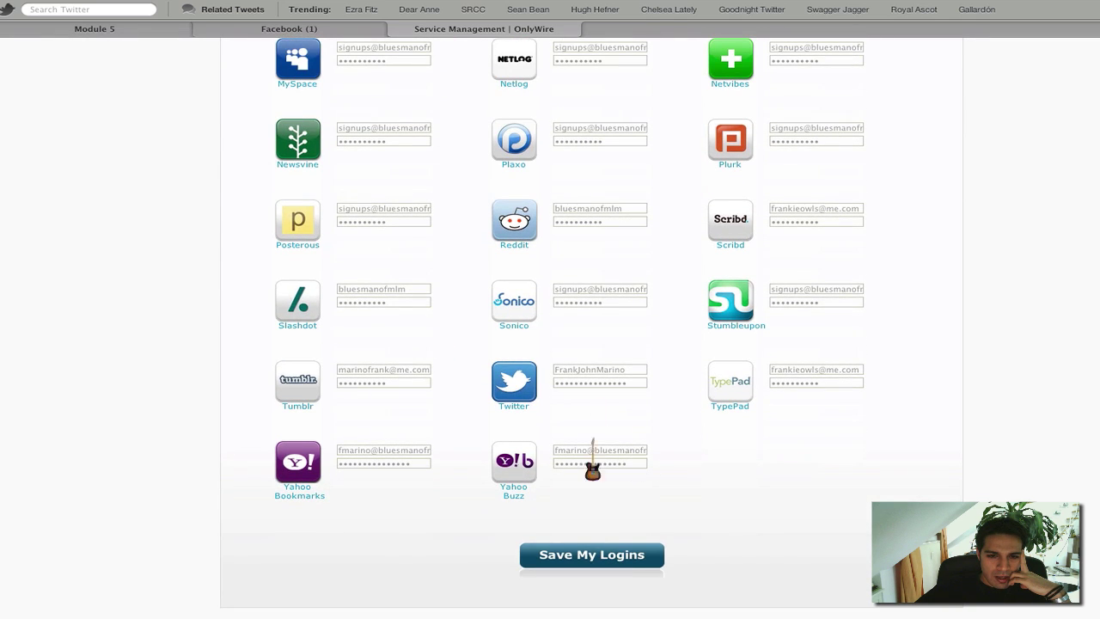
scroll(417, 365, "up", 5)
scroll(430, 361, "up", 5)
scroll(445, 357, "up", 2)
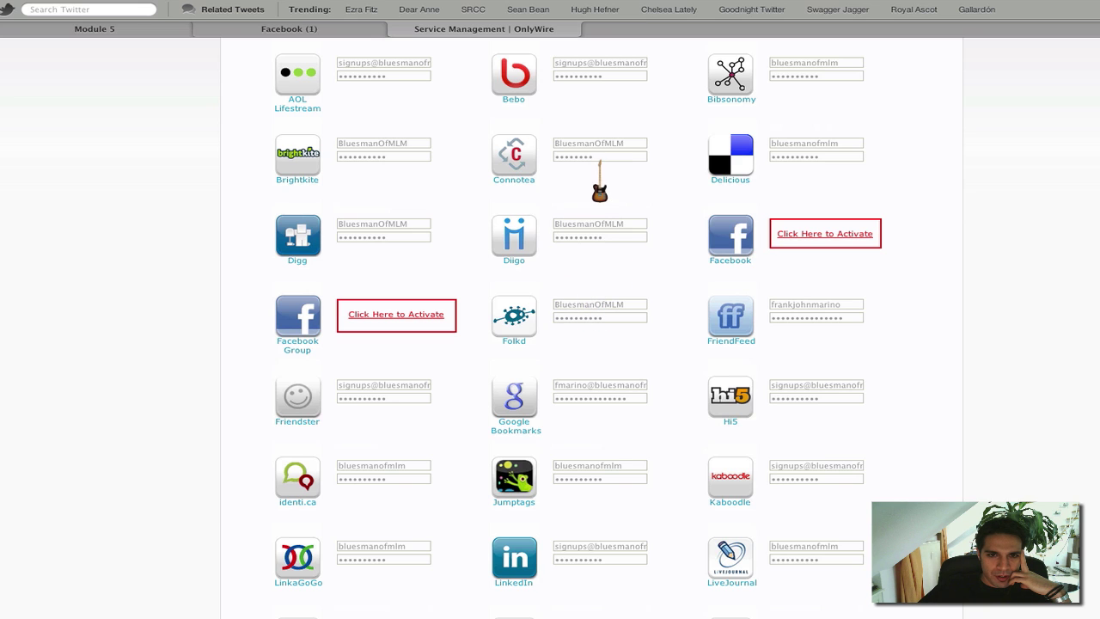
scroll(568, 159, "up", 1)
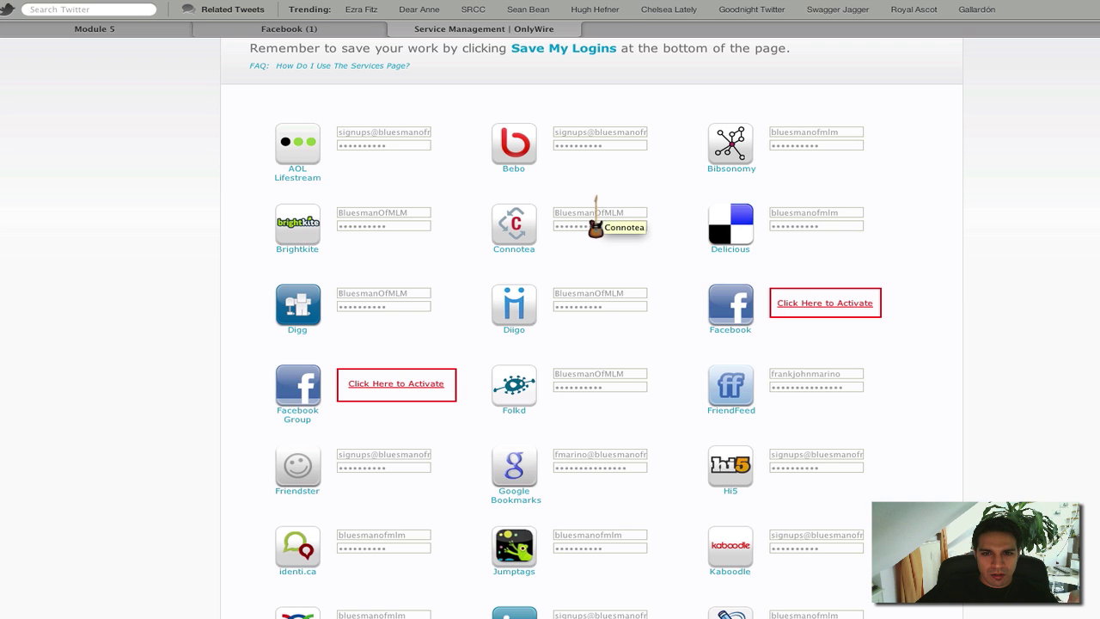
scroll(626, 230, "down", 1)
scroll(644, 258, "down", 2)
scroll(649, 266, "down", 2)
scroll(650, 267, "down", 3)
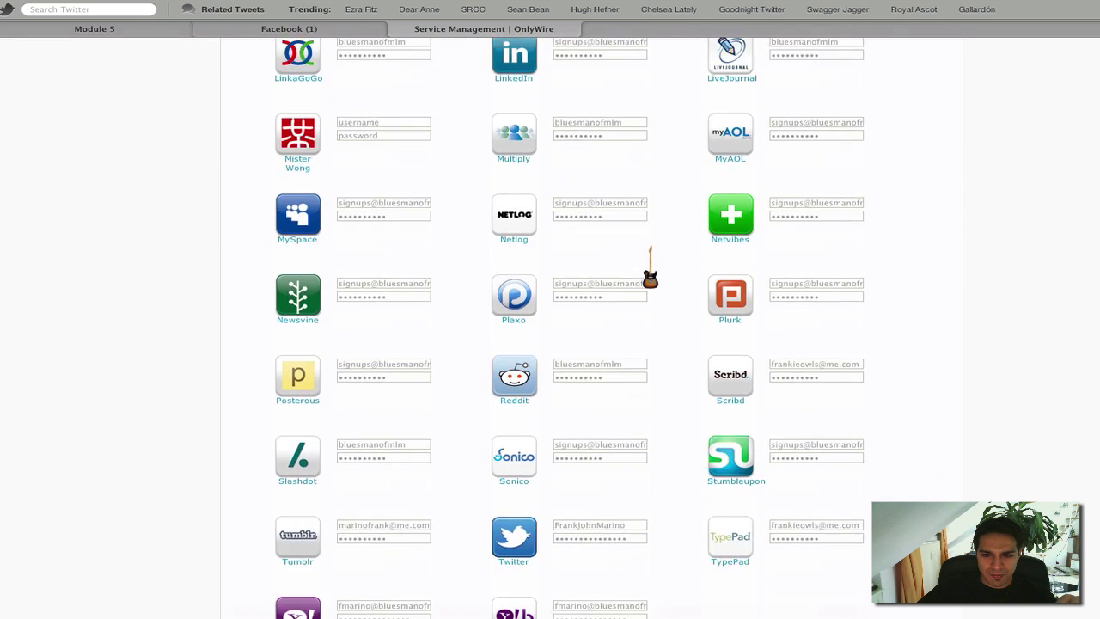
scroll(650, 267, "down", 2)
scroll(650, 266, "down", 2)
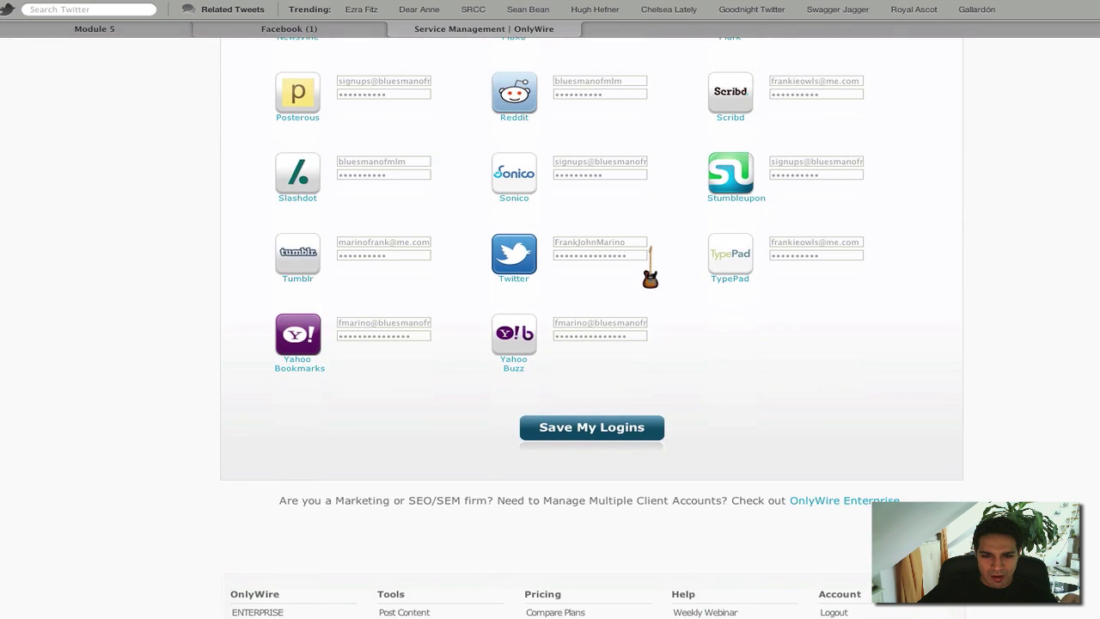
scroll(649, 266, "up", 3)
scroll(650, 266, "up", 3)
scroll(650, 267, "up", 3)
scroll(650, 267, "up", 2)
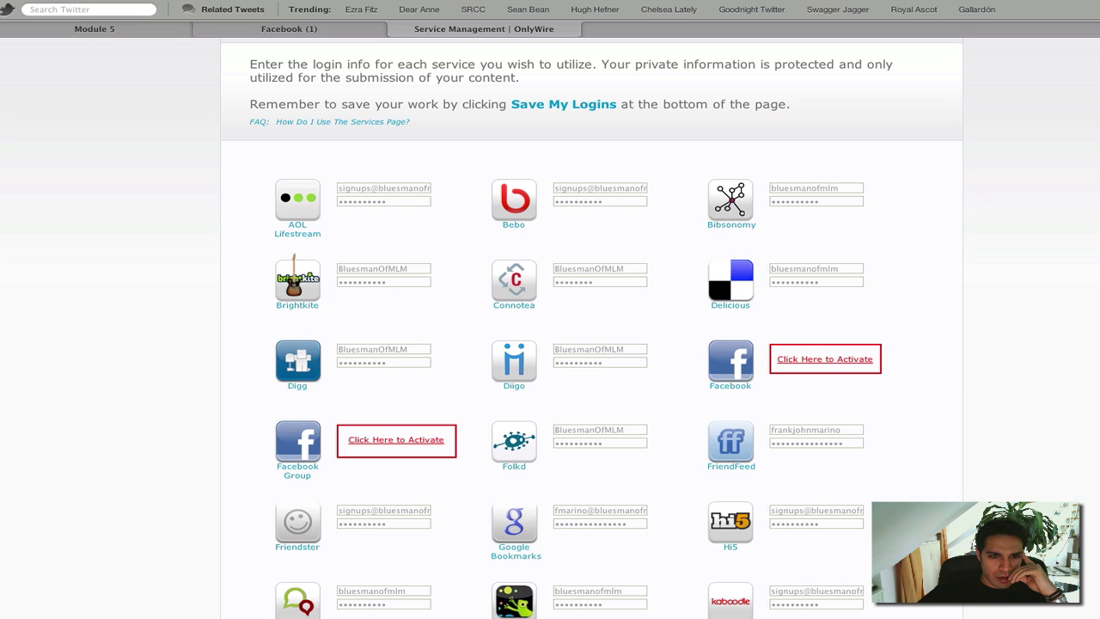
Step: Open Brightkite, log in with the account credentials, and save the password
left_click(307, 283)
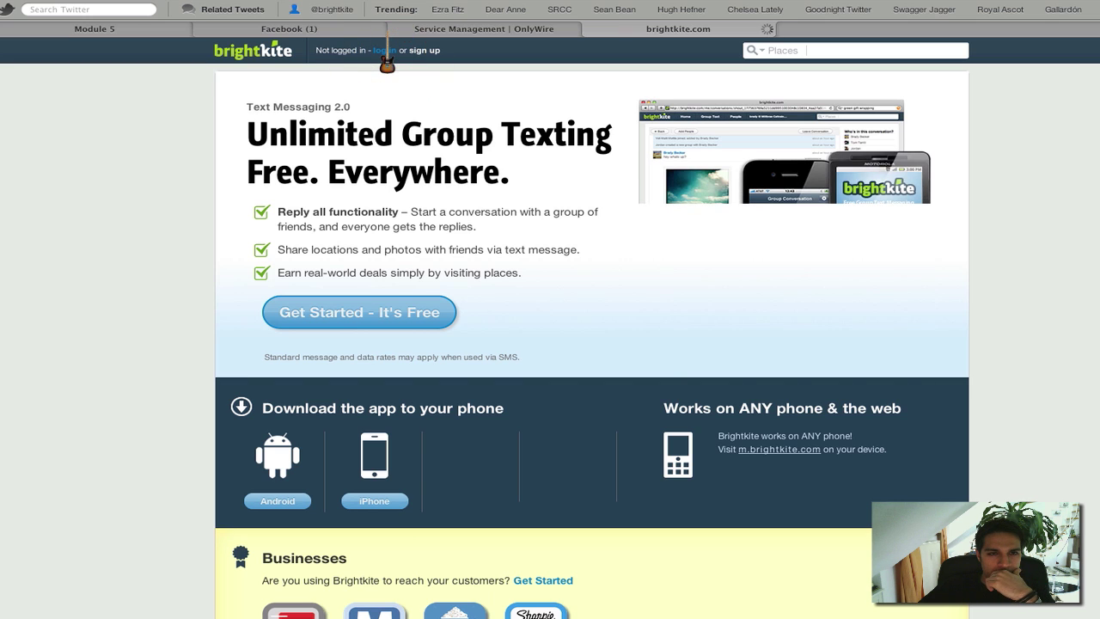
left_click(384, 50)
left_click(572, 258)
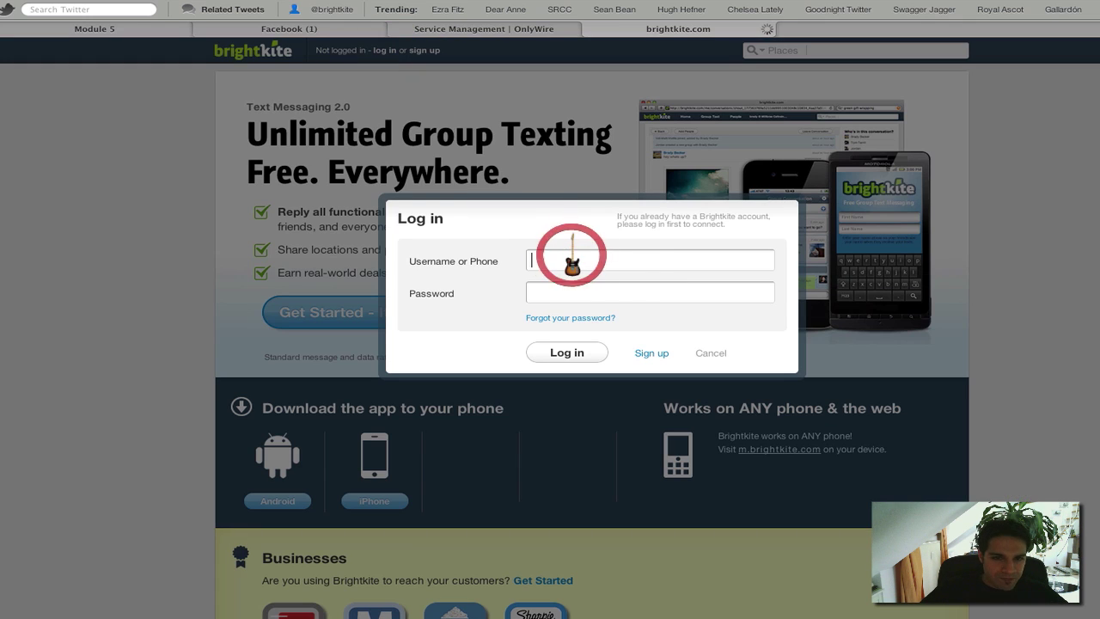
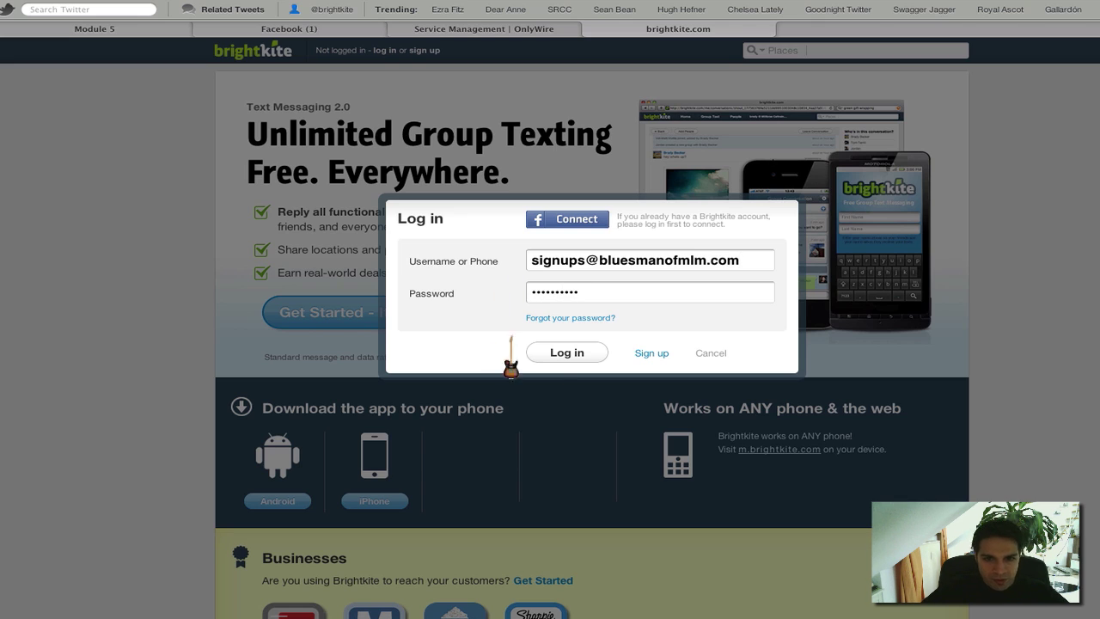
left_click(557, 352)
left_click(732, 107)
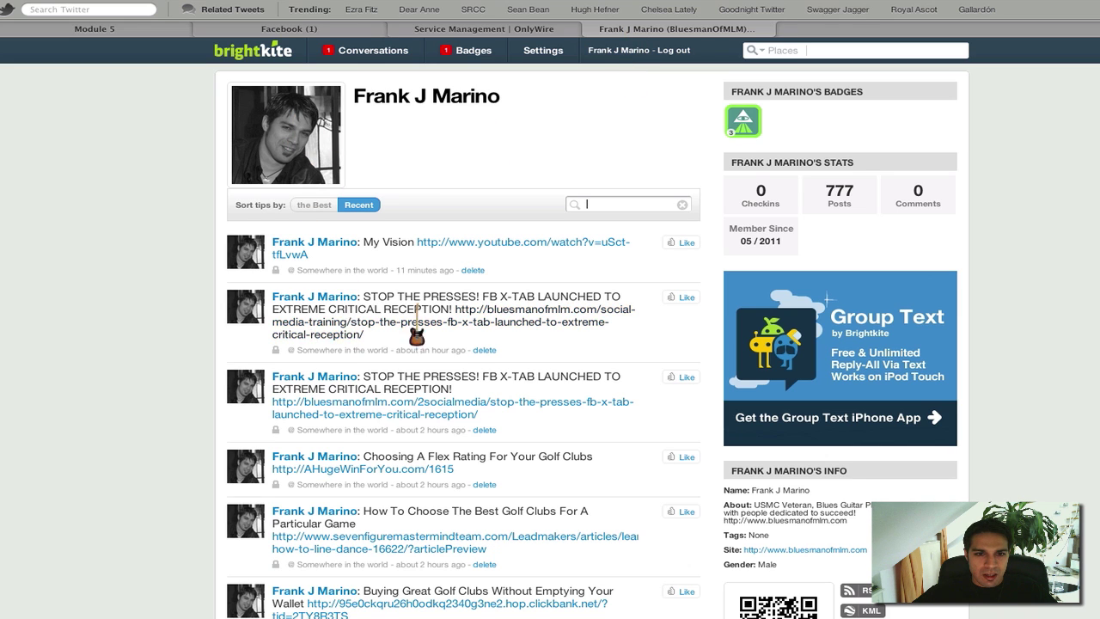
scroll(396, 342, "down", 2)
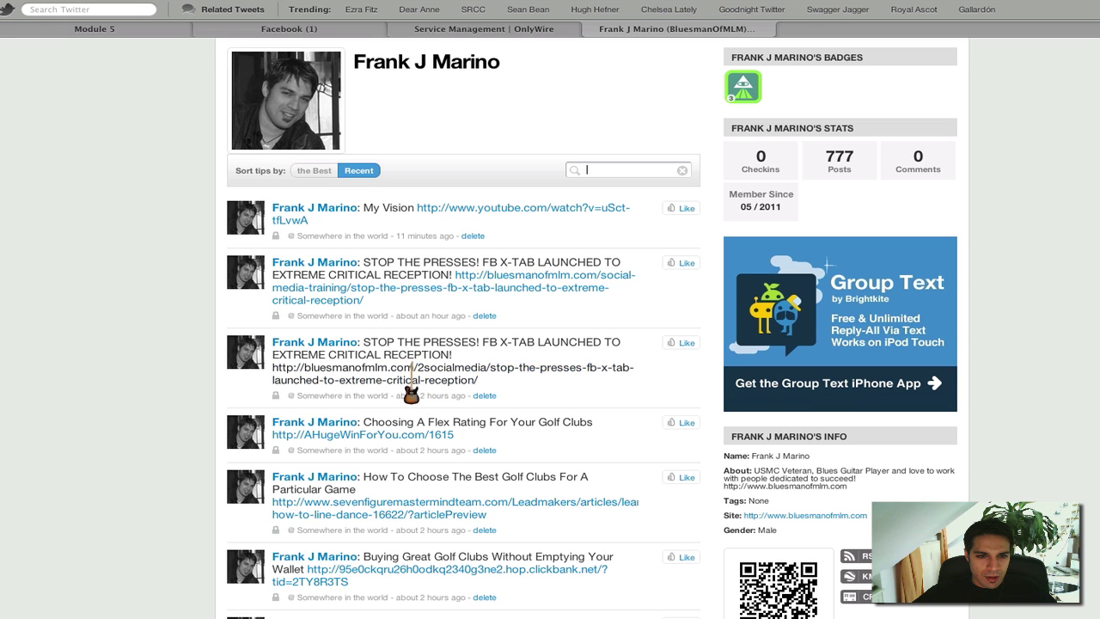
scroll(412, 370, "down", 5)
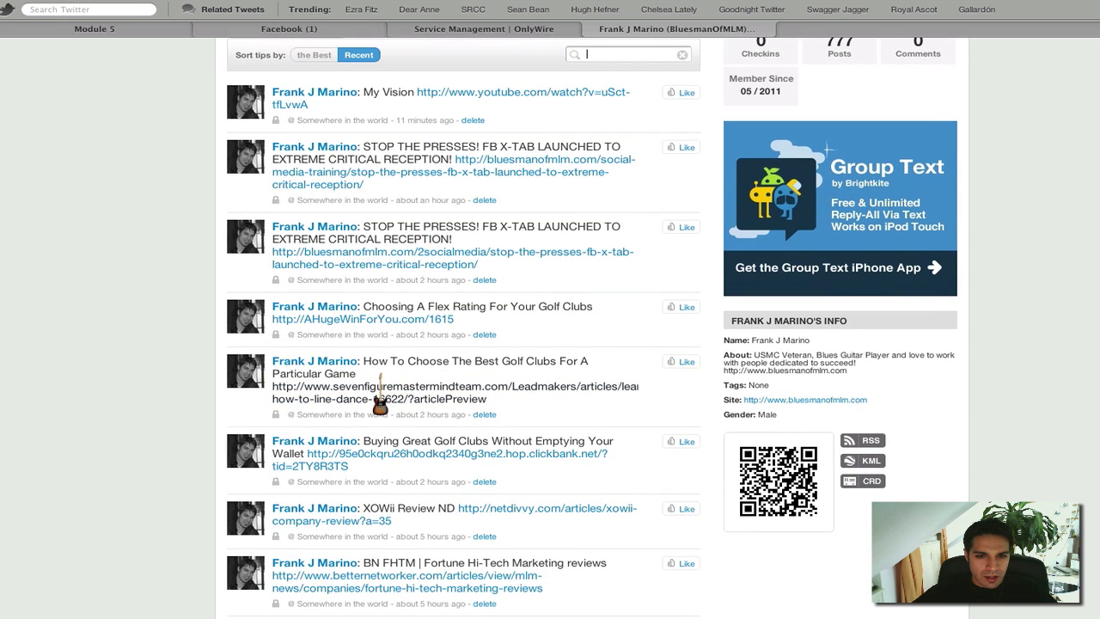
scroll(392, 417, "down", 2)
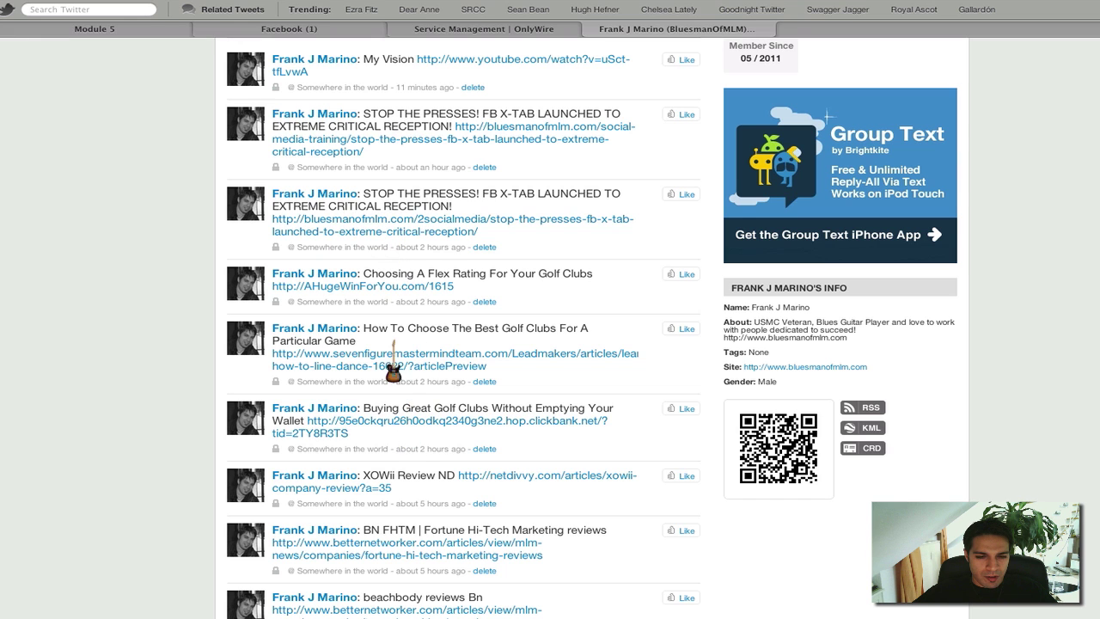
scroll(425, 434, "down", 3)
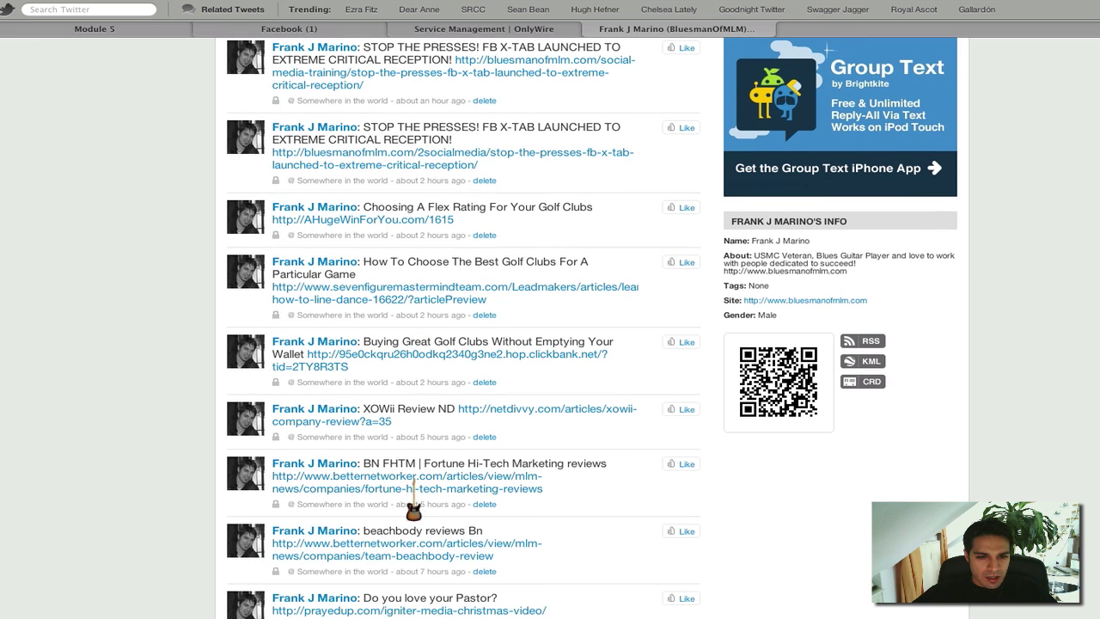
scroll(443, 494, "down", 3)
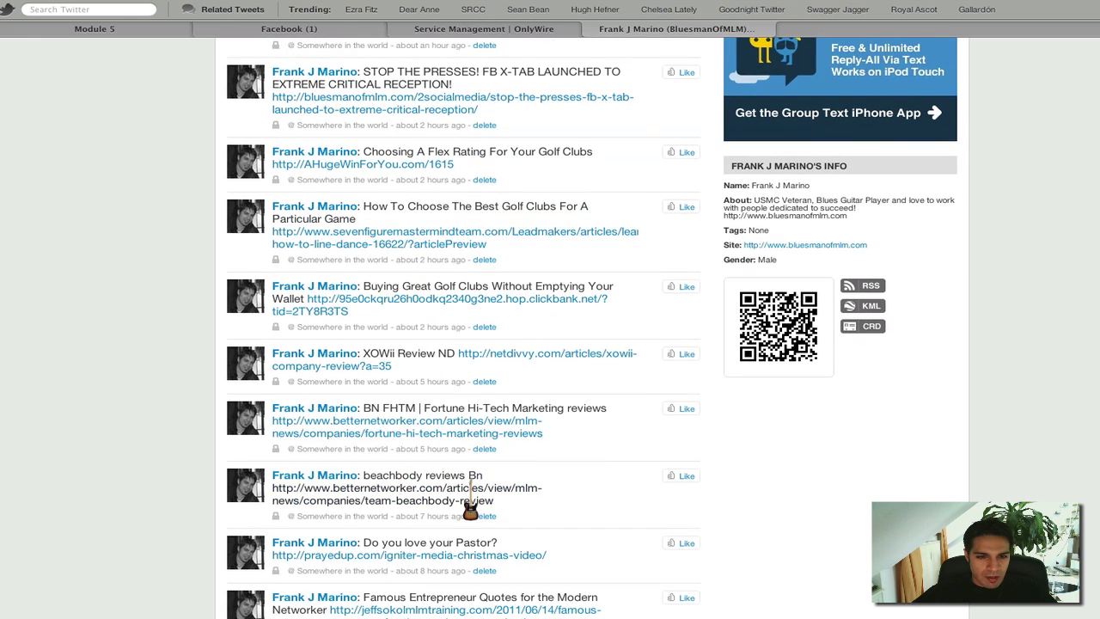
scroll(469, 498, "up", 8)
scroll(471, 498, "up", 5)
scroll(471, 498, "up", 2)
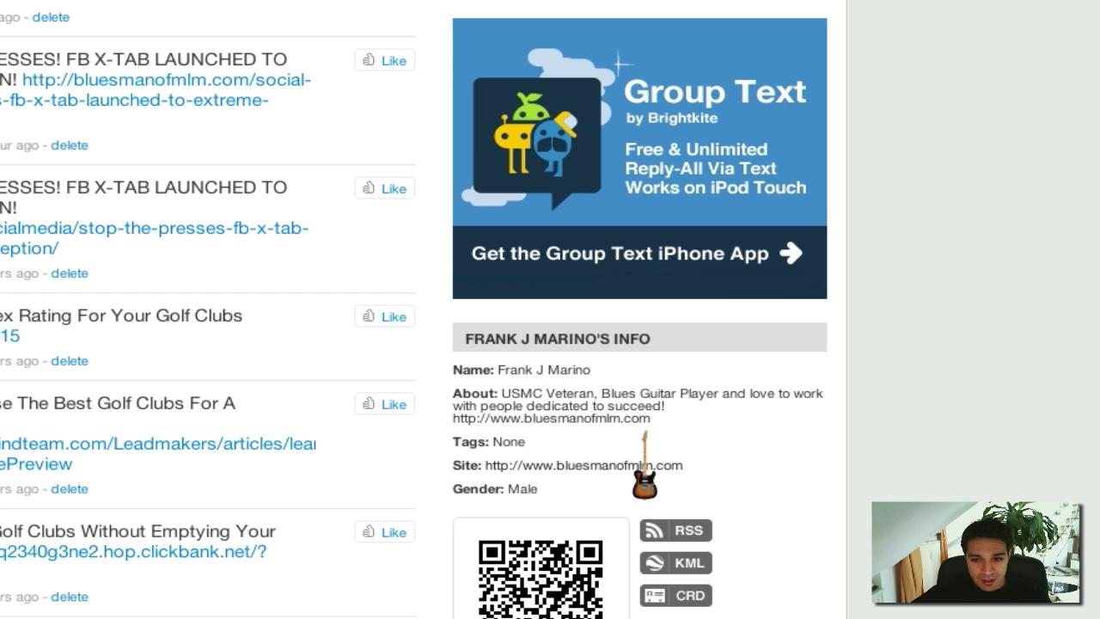
scroll(716, 430, "down", 1)
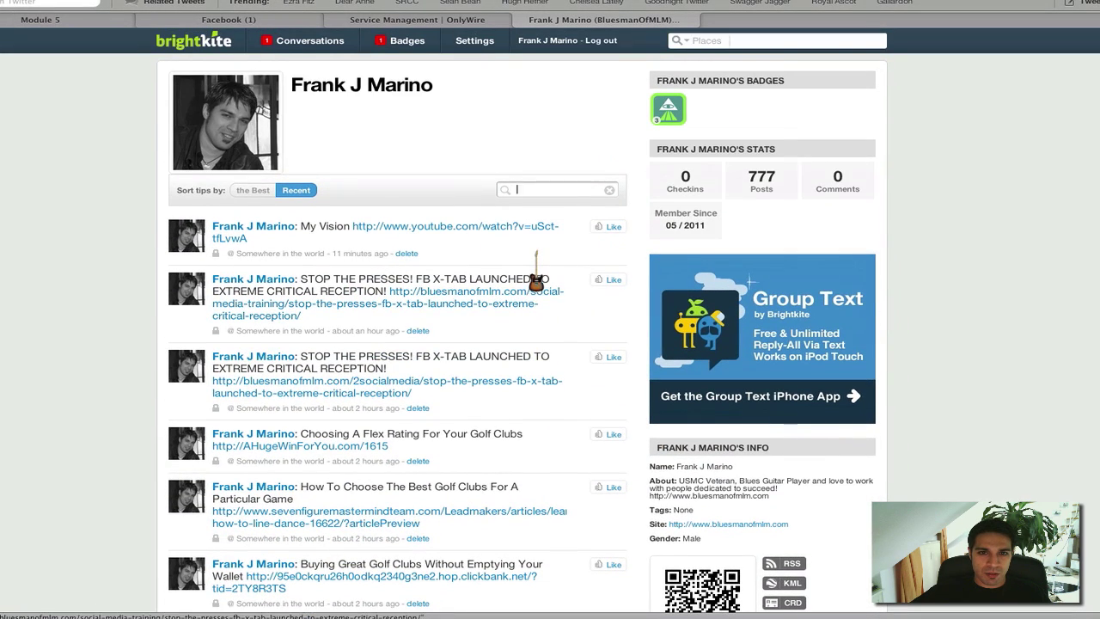
Step: Return to the Service Management tab and scroll the saved logins from AOL Lifestream to Yahoo Buzz
left_click(426, 19)
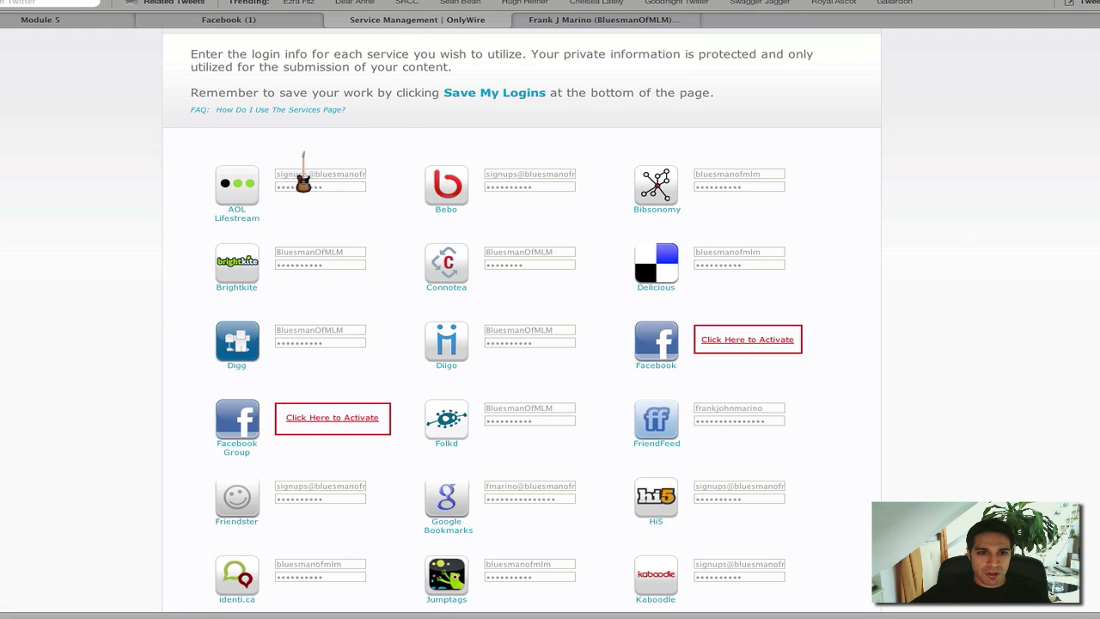
scroll(481, 232, "down", 2)
scroll(493, 232, "down", 5)
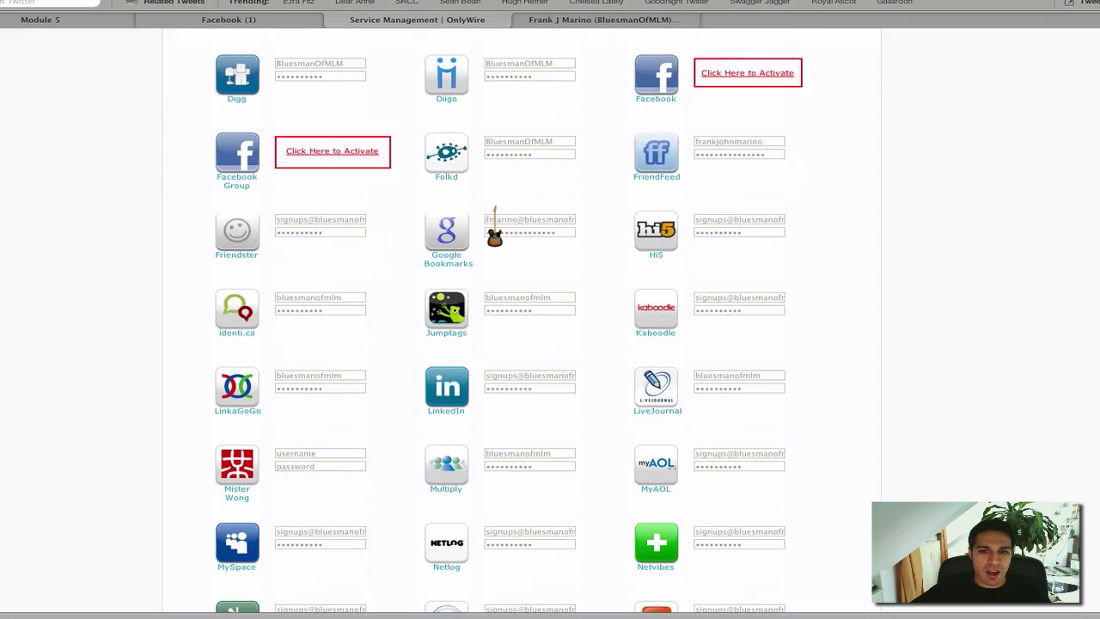
scroll(494, 232, "down", 4)
scroll(495, 228, "down", 5)
scroll(493, 230, "down", 3)
scroll(492, 228, "up", 7)
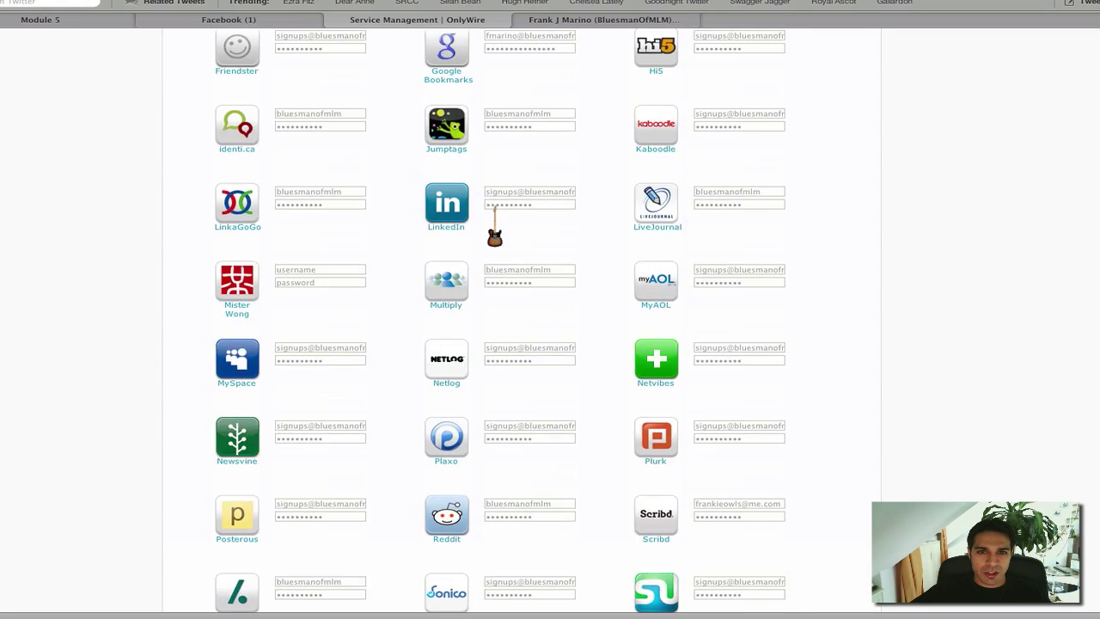
scroll(490, 225, "up", 10)
scroll(584, 275, "down", 3)
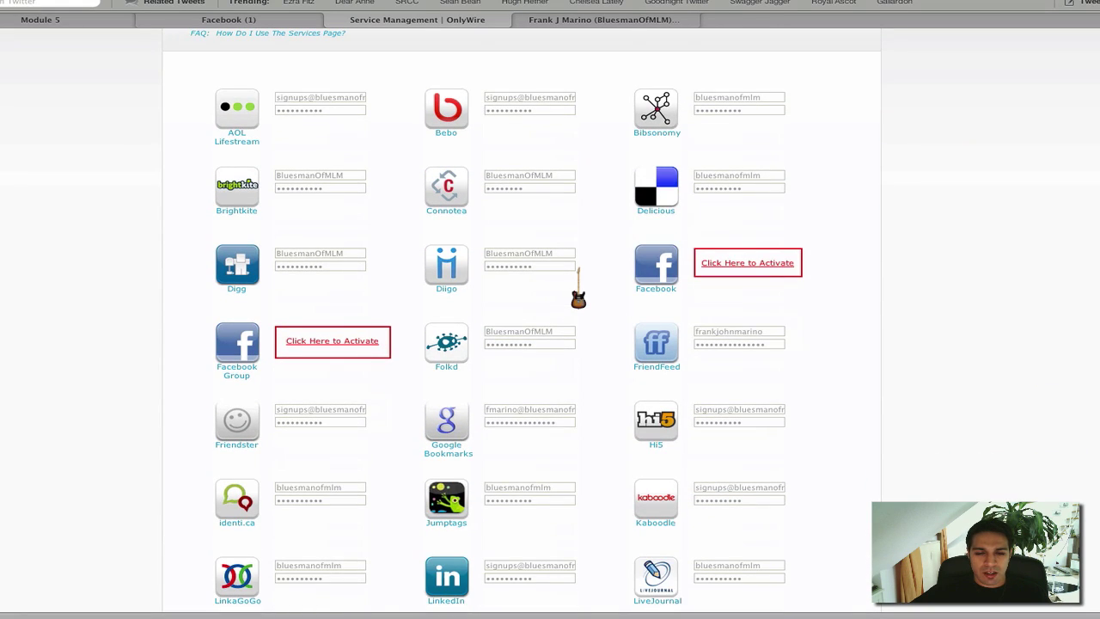
scroll(578, 297, "down", 3)
scroll(574, 294, "down", 3)
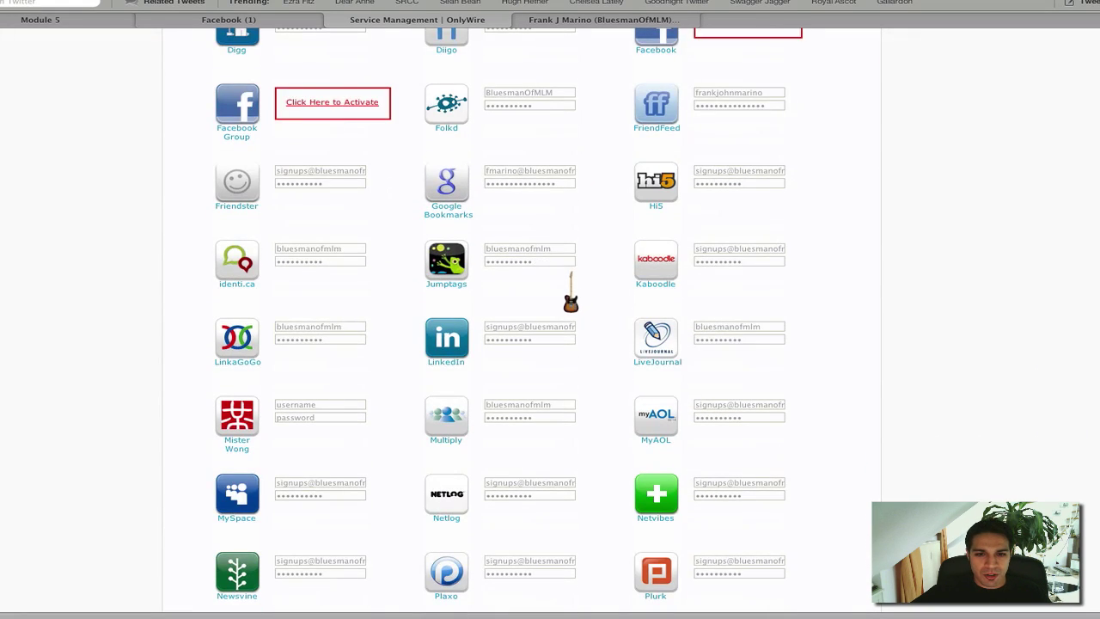
scroll(570, 292, "down", 5)
scroll(571, 293, "down", 4)
scroll(571, 293, "down", 4)
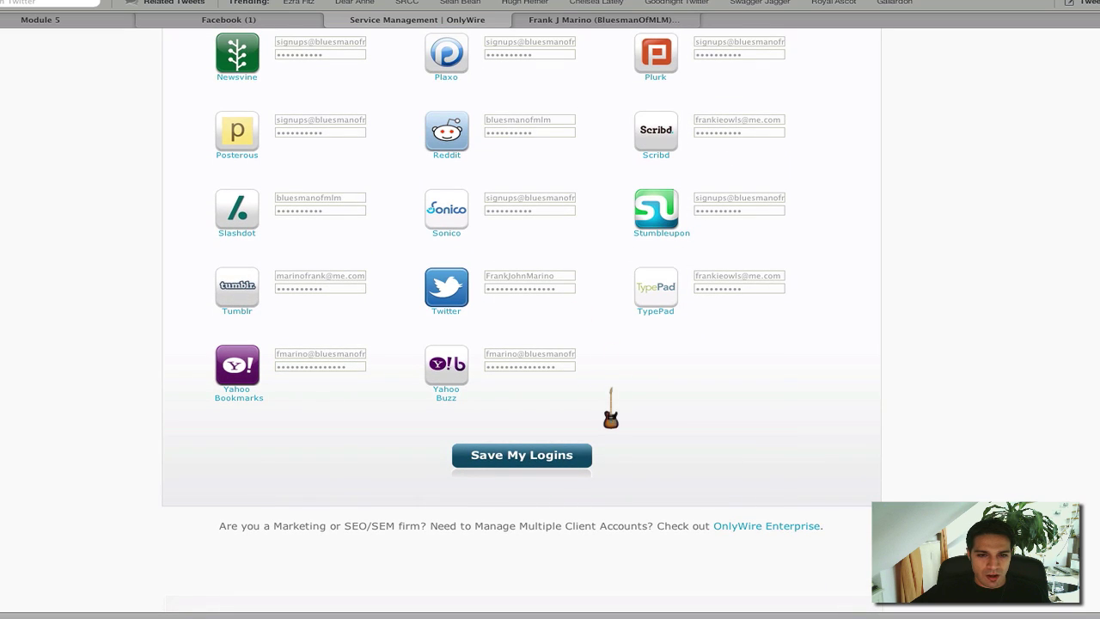
scroll(614, 370, "up", 6)
scroll(621, 361, "up", 7)
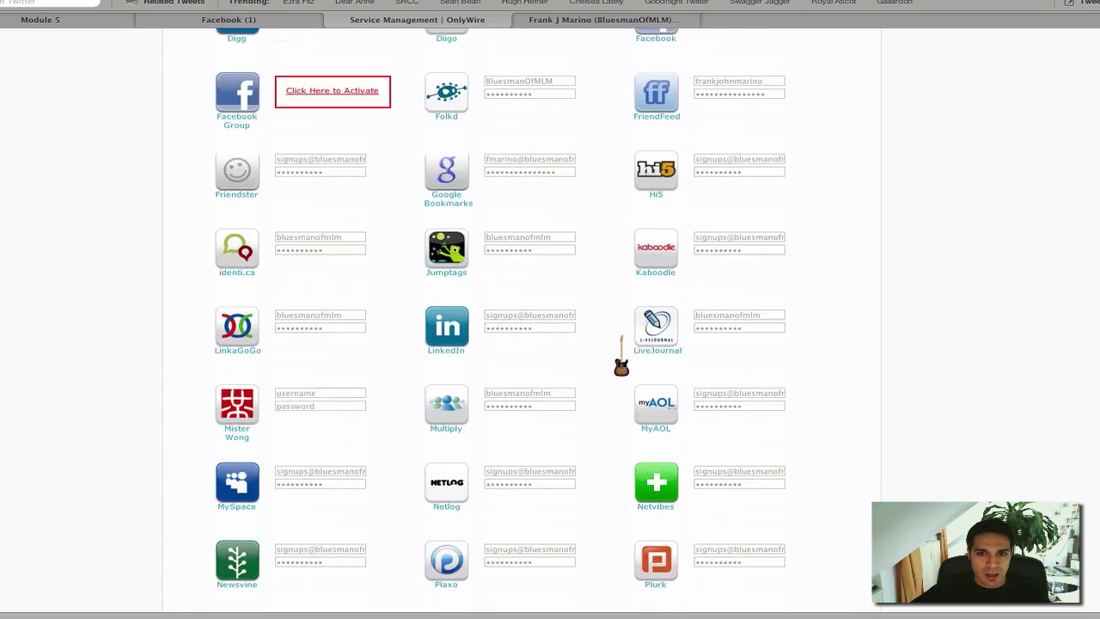
scroll(617, 353, "up", 5)
scroll(584, 327, "up", 6)
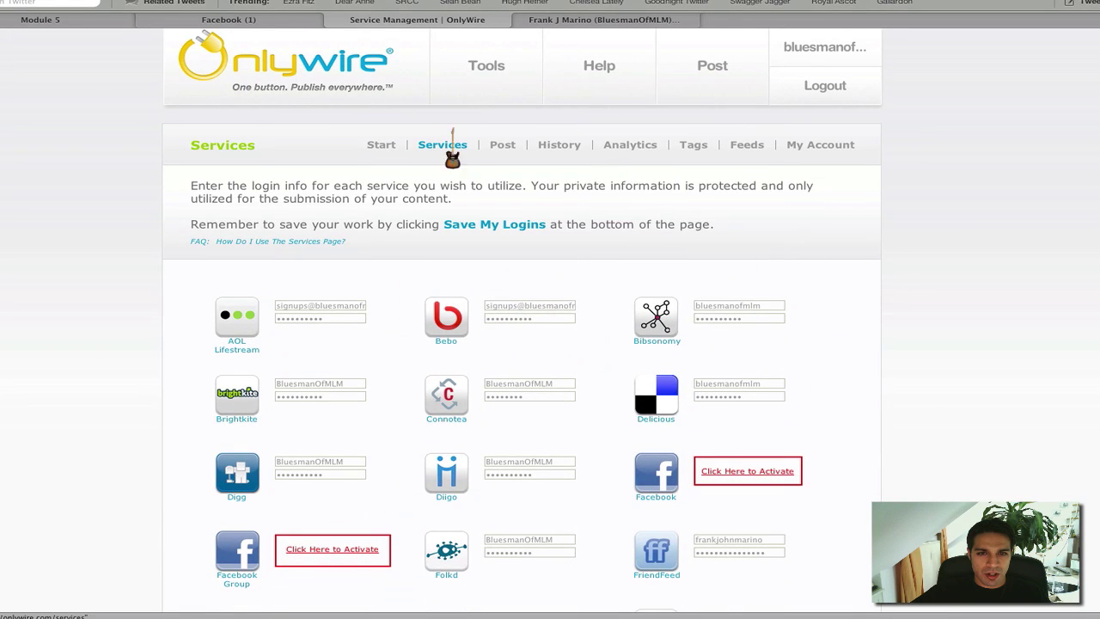
left_click(508, 144)
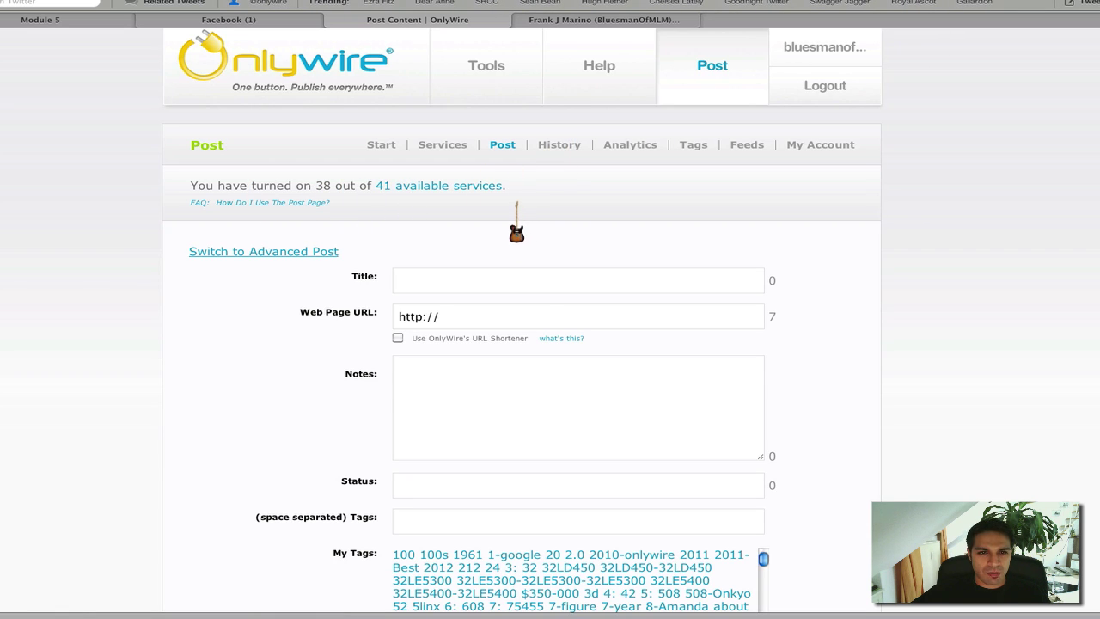
scroll(517, 206, "down", 2)
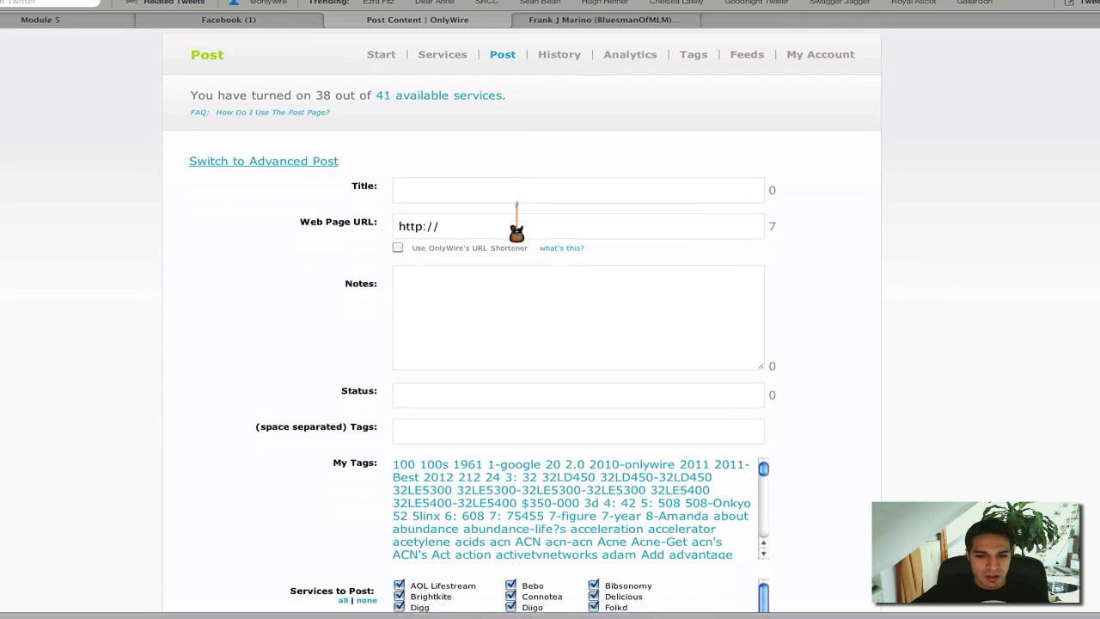
left_click(436, 53)
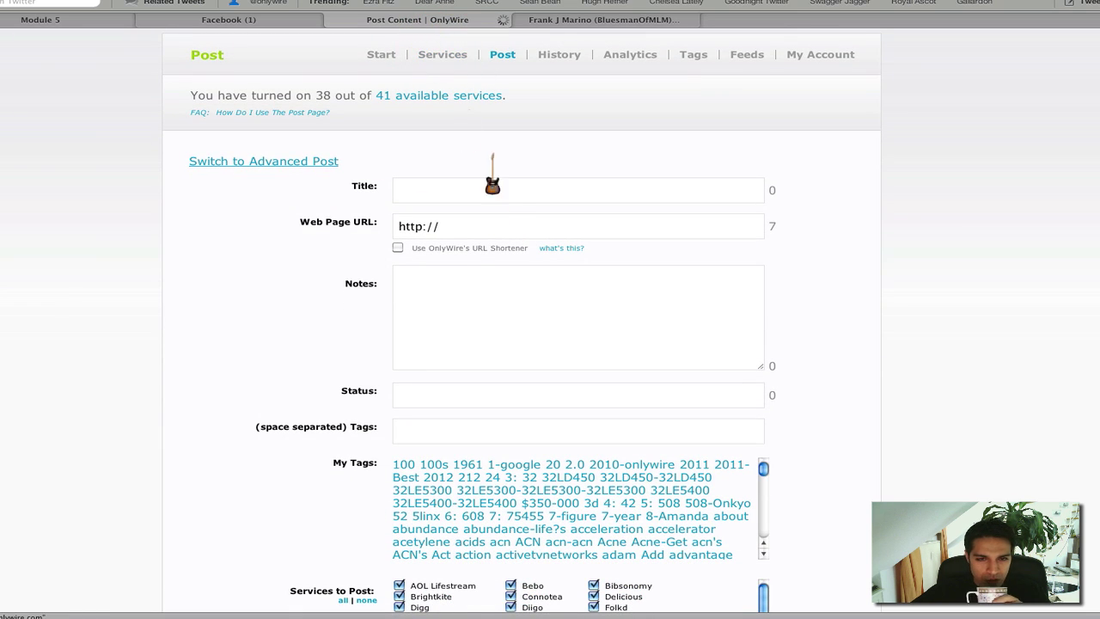
scroll(451, 352, "down", 2)
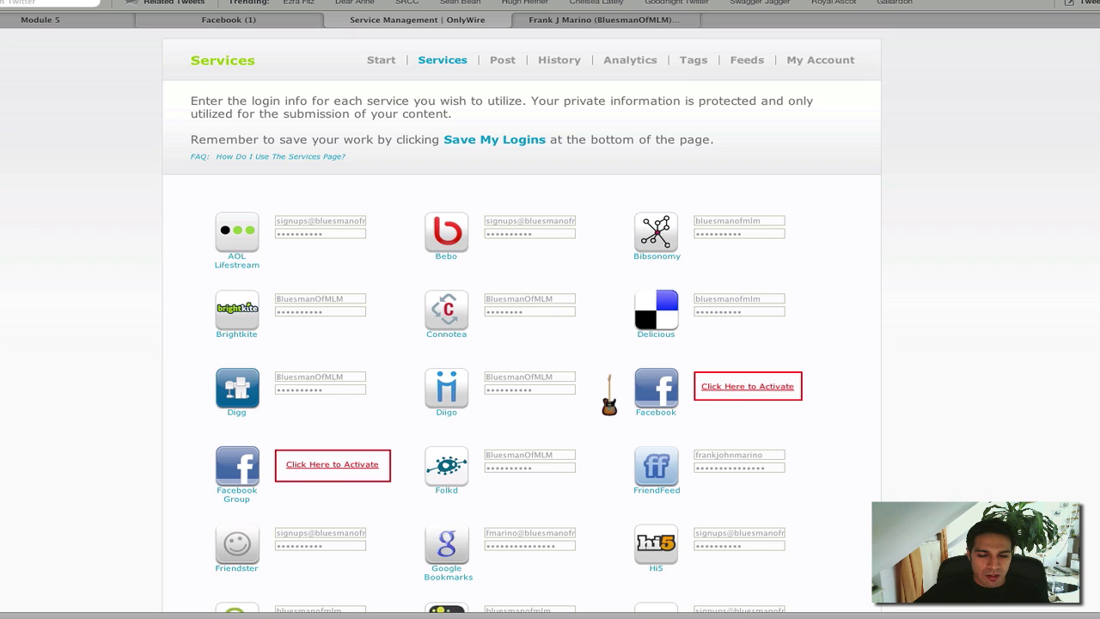
scroll(610, 396, "down", 3)
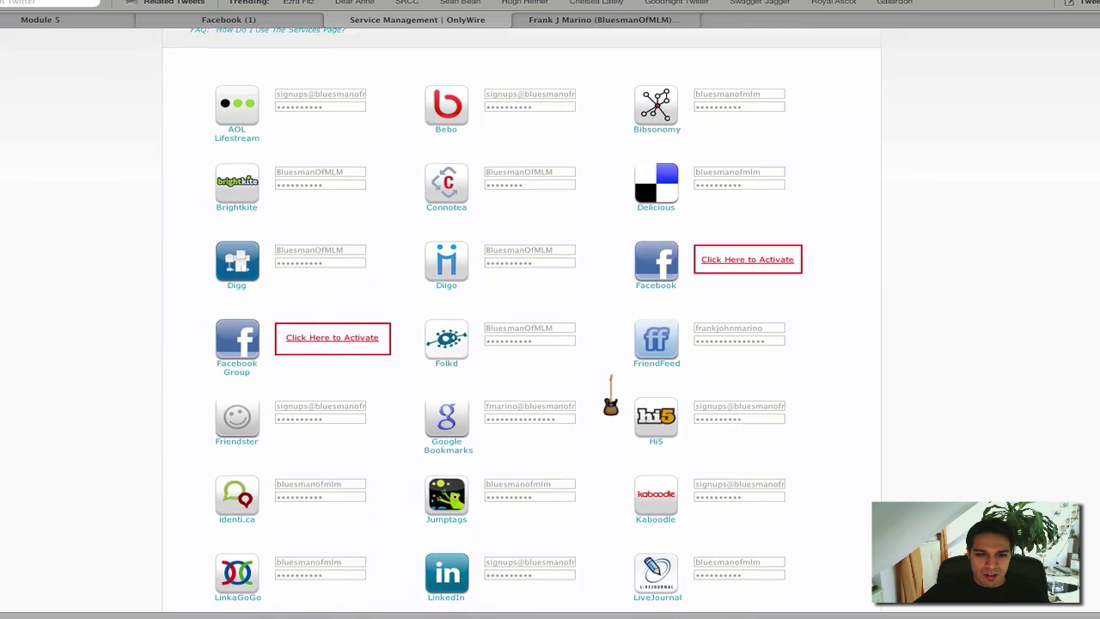
scroll(610, 395, "down", 2)
scroll(610, 395, "down", 3)
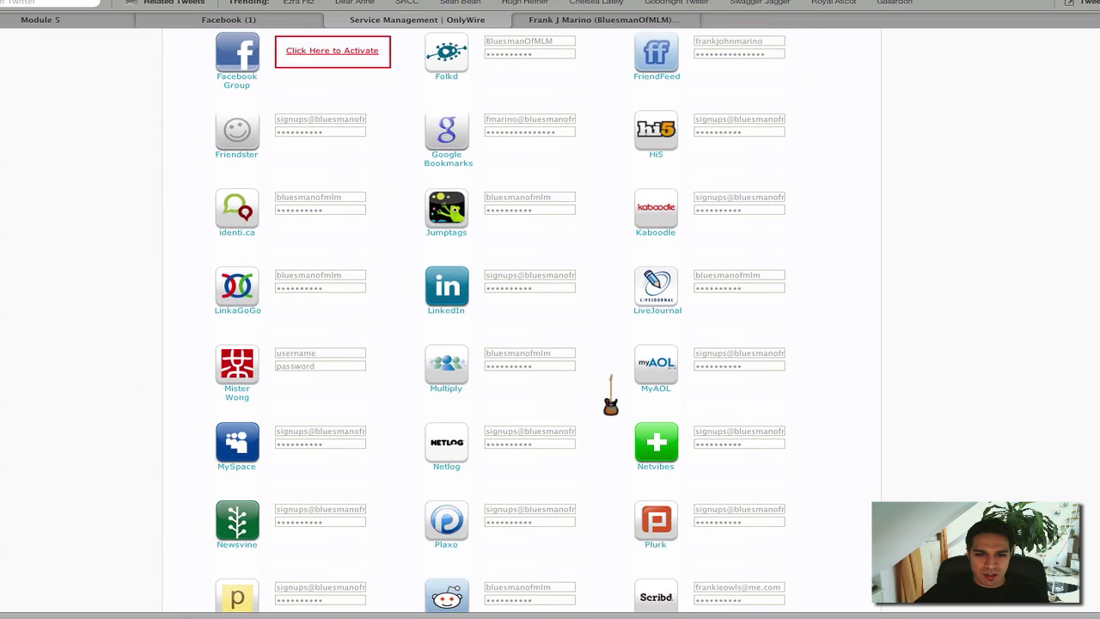
scroll(610, 396, "down", 3)
scroll(610, 396, "down", 3)
scroll(610, 395, "down", 1)
scroll(610, 396, "down", 1)
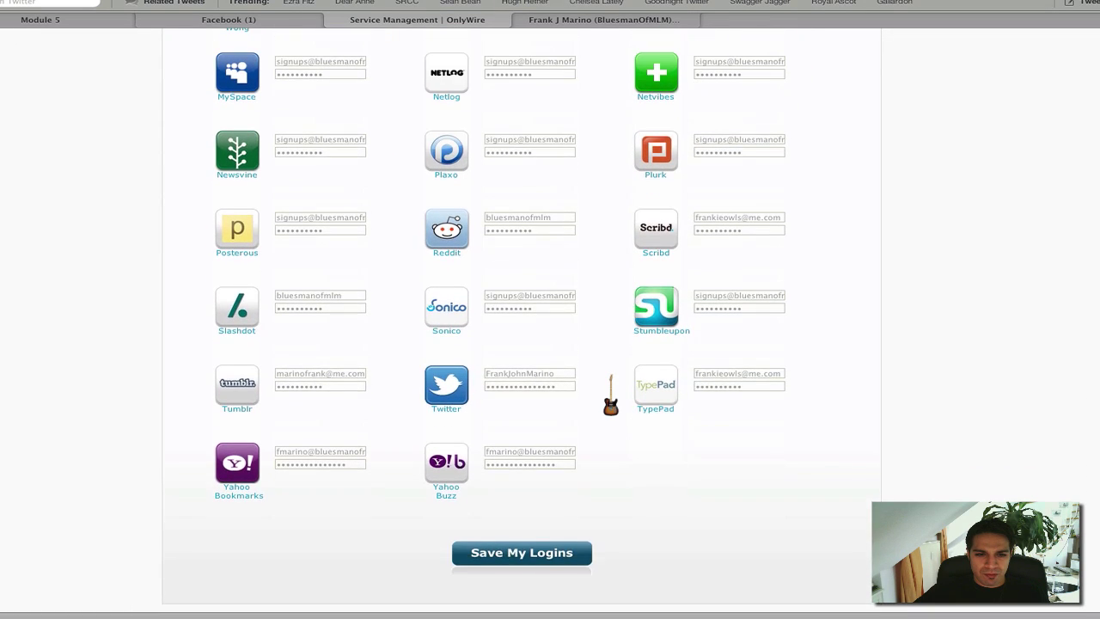
scroll(610, 395, "up", 4)
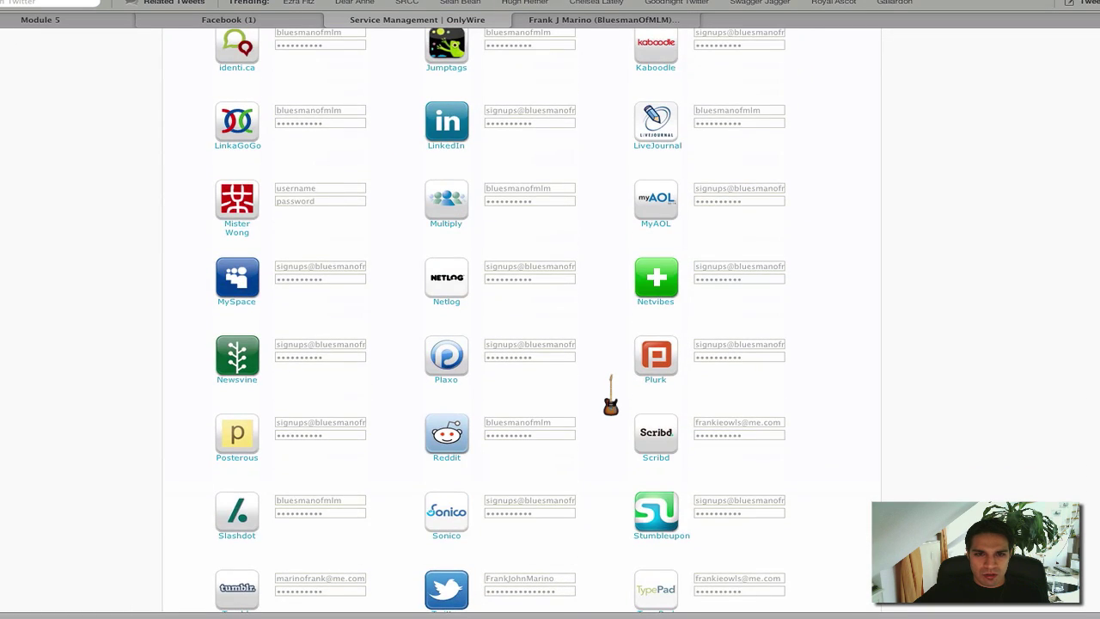
scroll(610, 396, "up", 3)
scroll(610, 396, "up", 4)
scroll(612, 396, "up", 3)
scroll(618, 394, "up", 2)
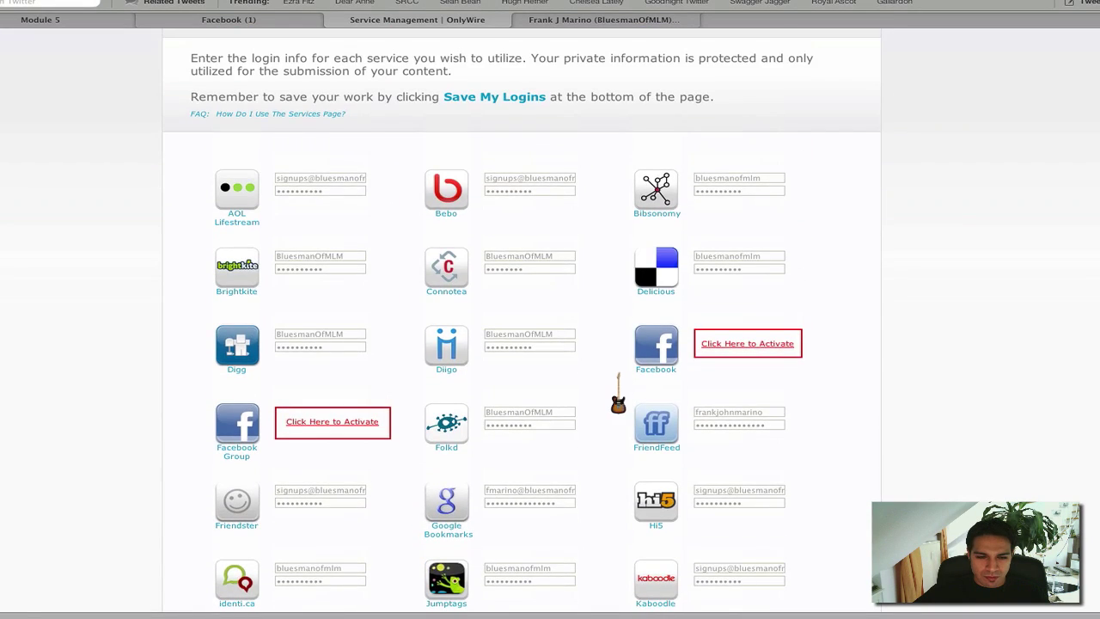
scroll(618, 396, "down", 5)
scroll(618, 396, "down", 4)
scroll(617, 396, "down", 3)
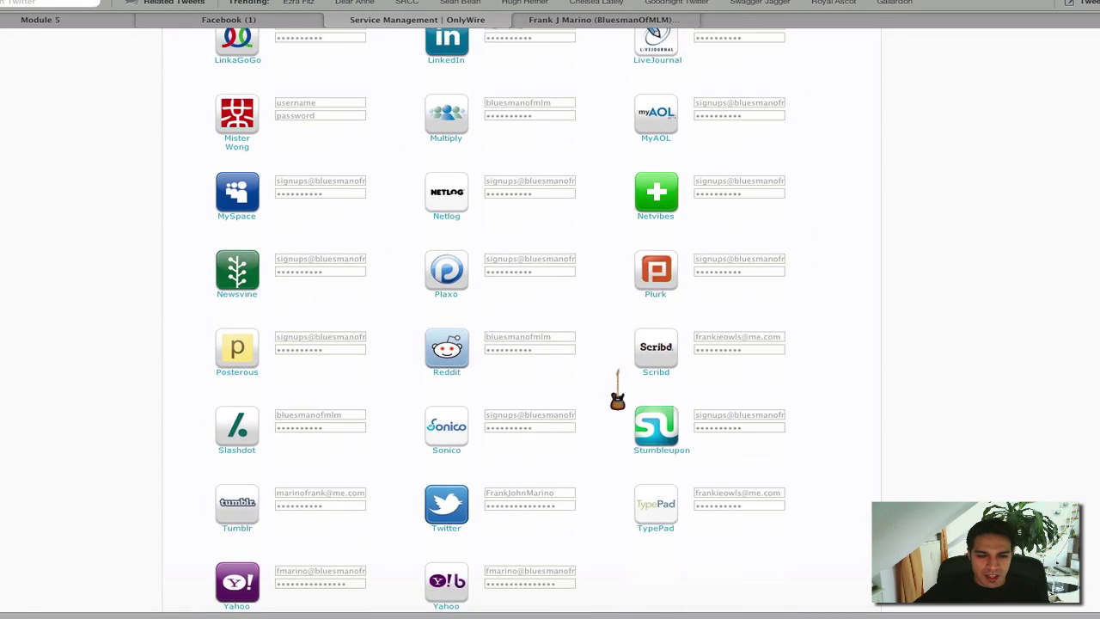
scroll(618, 395, "up", 6)
scroll(614, 389, "up", 5)
scroll(606, 370, "up", 3)
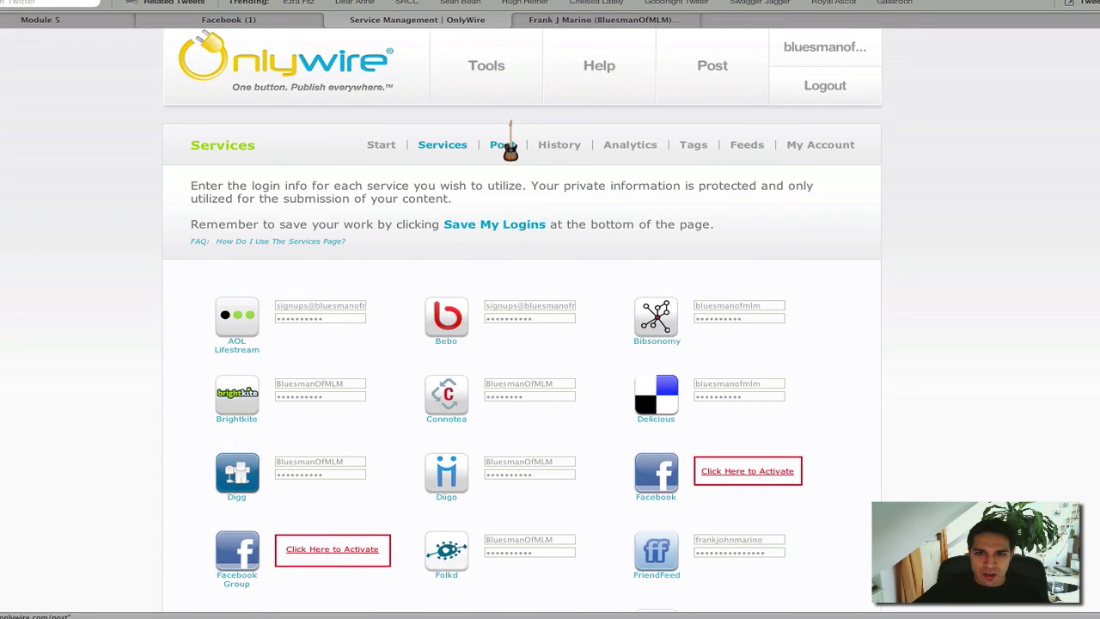
Step: Bring up the empty Post form and review its 38 of 41 enabled services
left_click(502, 144)
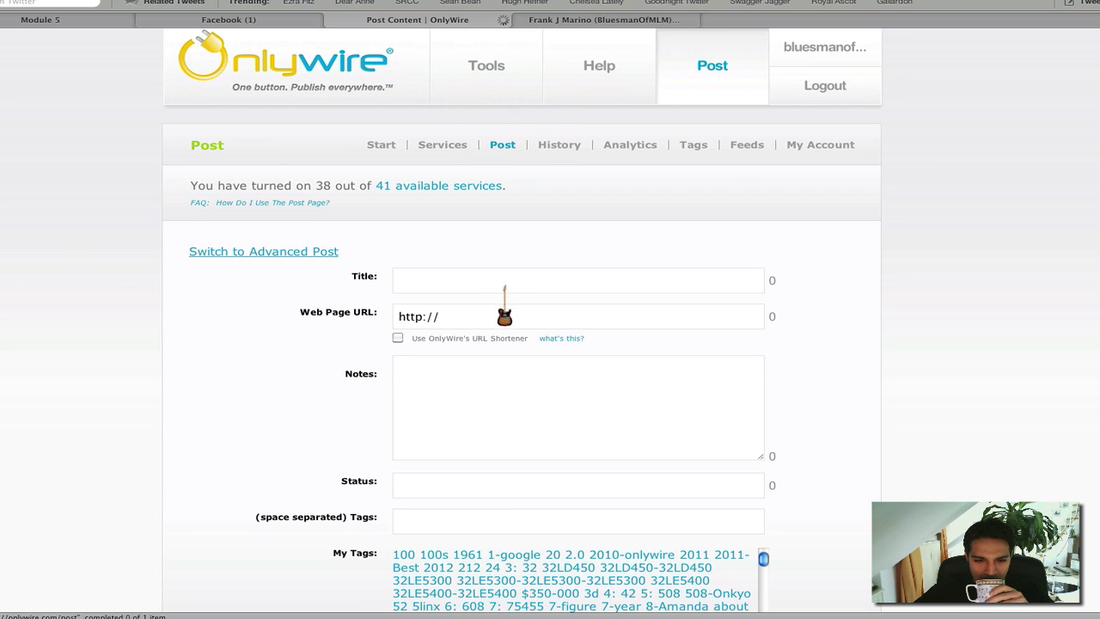
scroll(498, 386, "down", 1)
scroll(484, 289, "down", 2)
scroll(484, 378, "down", 1)
scroll(485, 348, "down", 3)
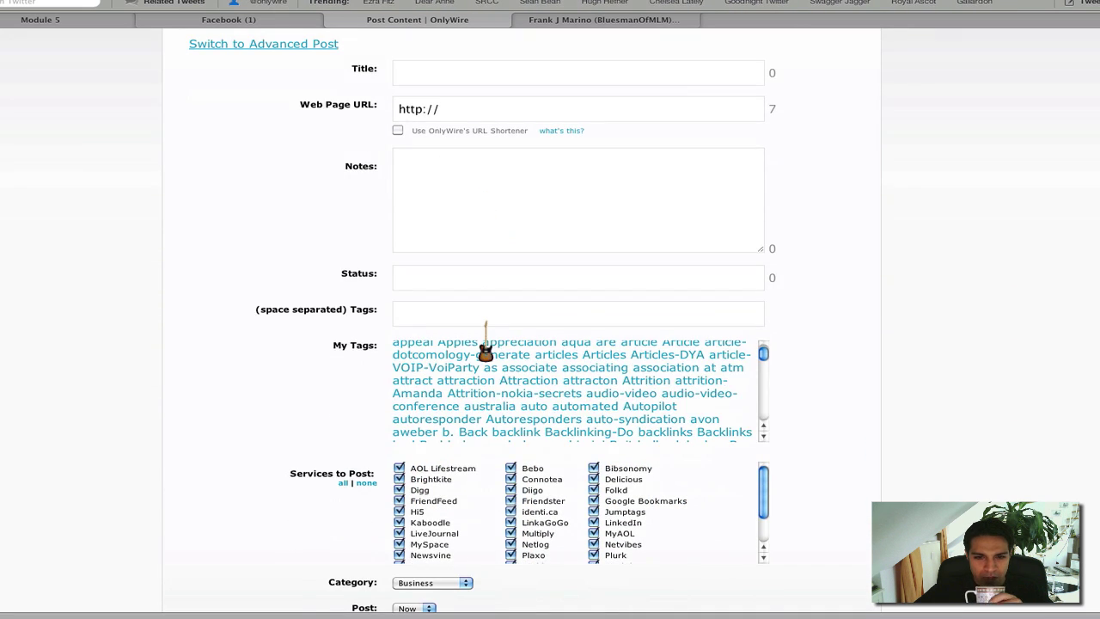
scroll(479, 391, "down", 3)
scroll(319, 393, "down", 2)
scroll(398, 447, "down", 2)
scroll(382, 404, "up", 5)
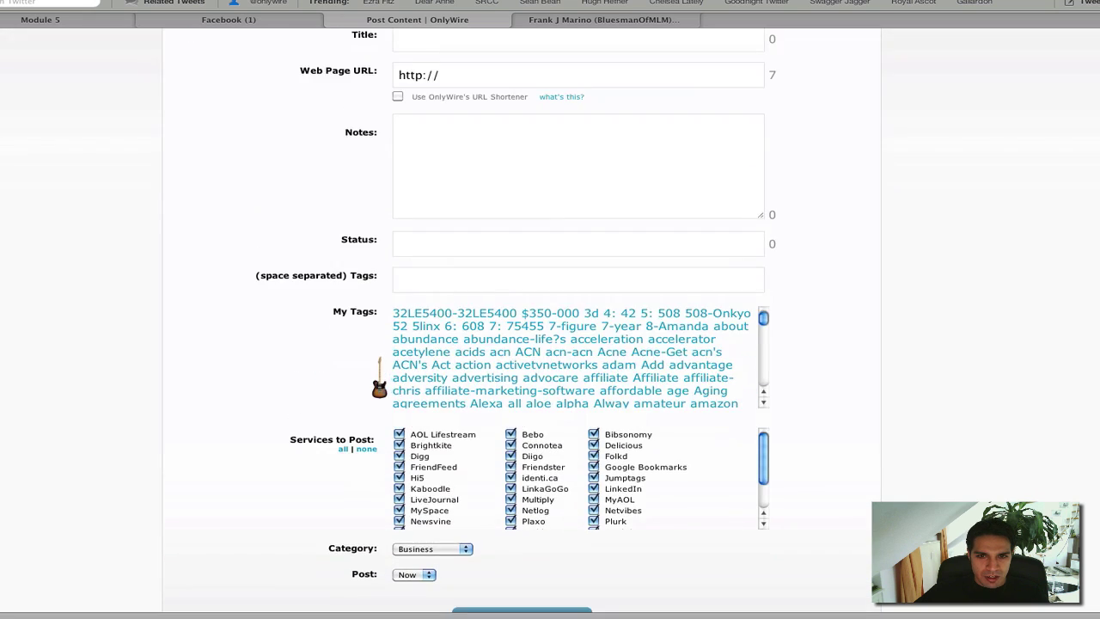
scroll(379, 378, "up", 3)
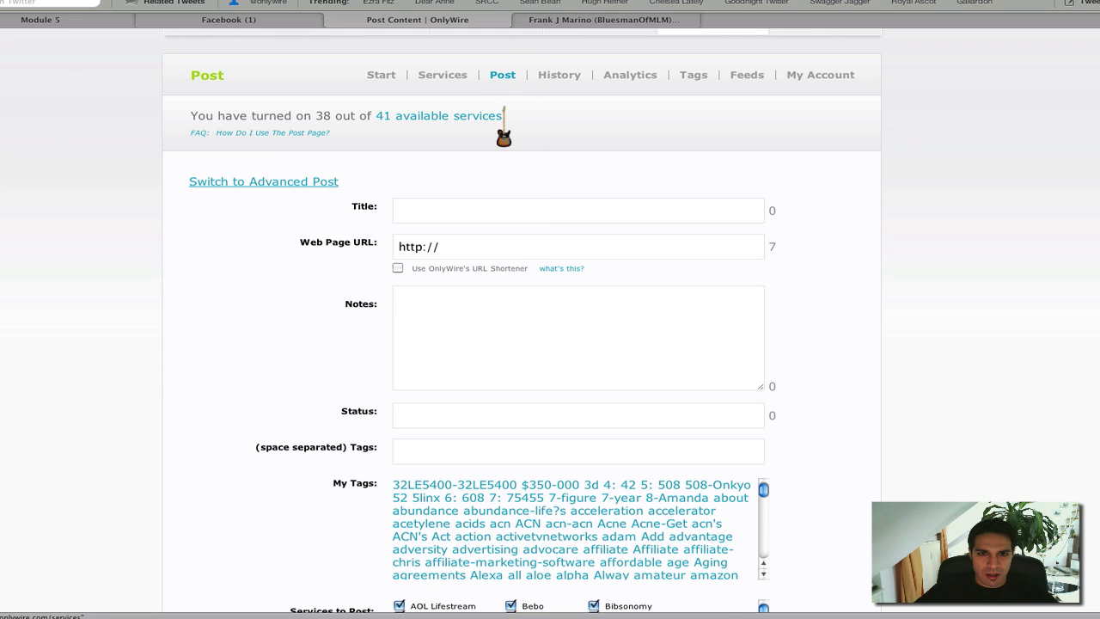
scroll(516, 129, "up", 2)
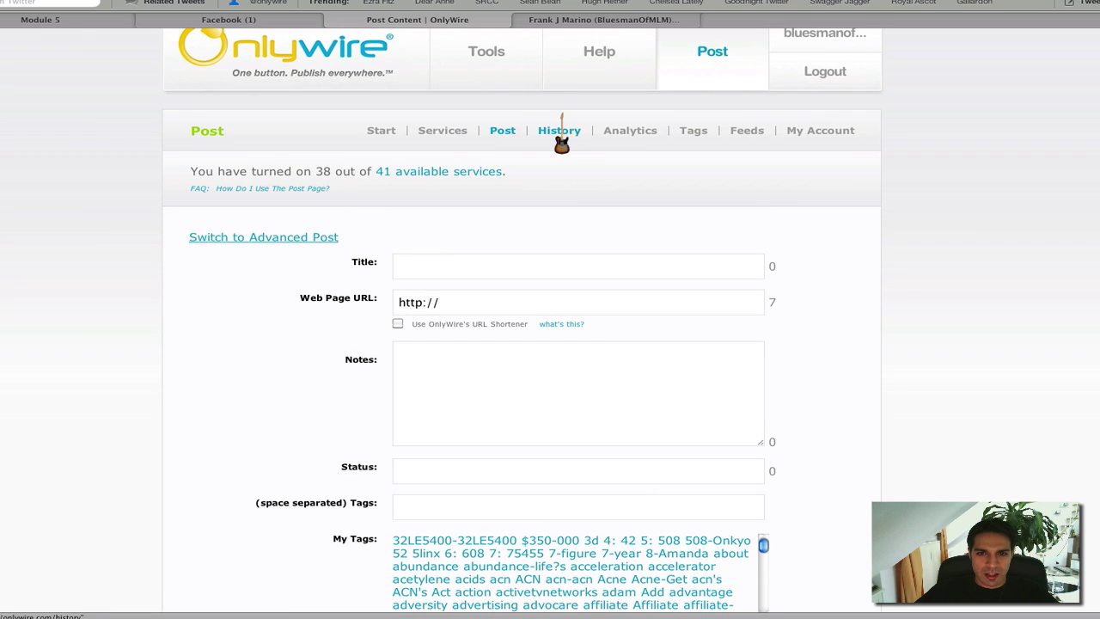
Step: Review the recent submission history and its per-service success or failure results
left_click(560, 130)
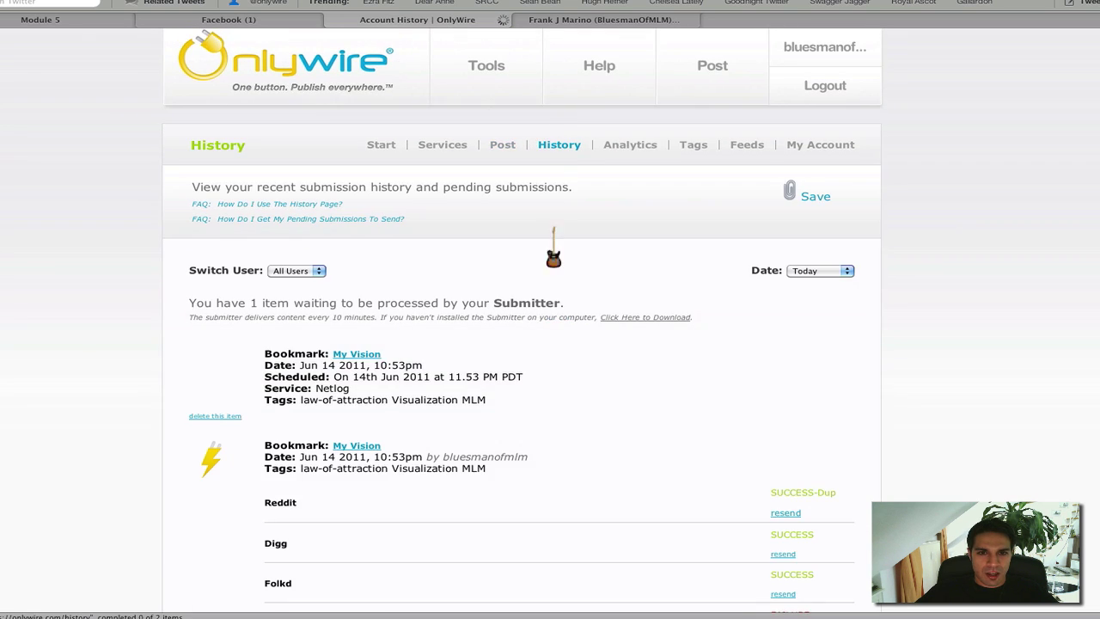
scroll(533, 336, "down", 5)
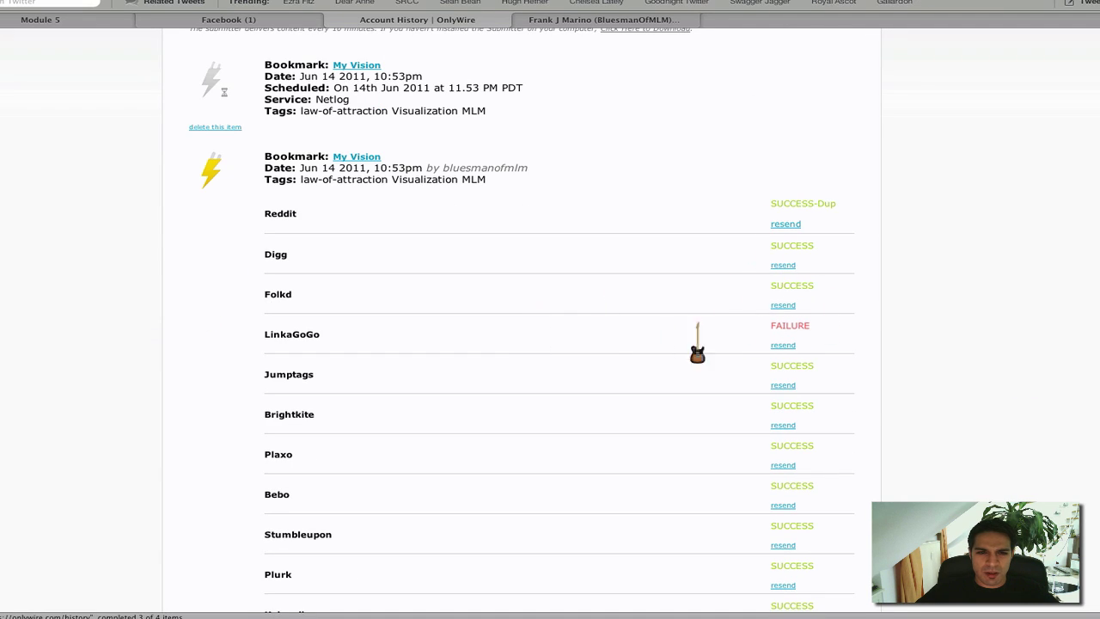
scroll(786, 347, "down", 2)
scroll(784, 352, "down", 3)
scroll(782, 353, "down", 1)
scroll(674, 331, "down", 2)
scroll(303, 370, "down", 2)
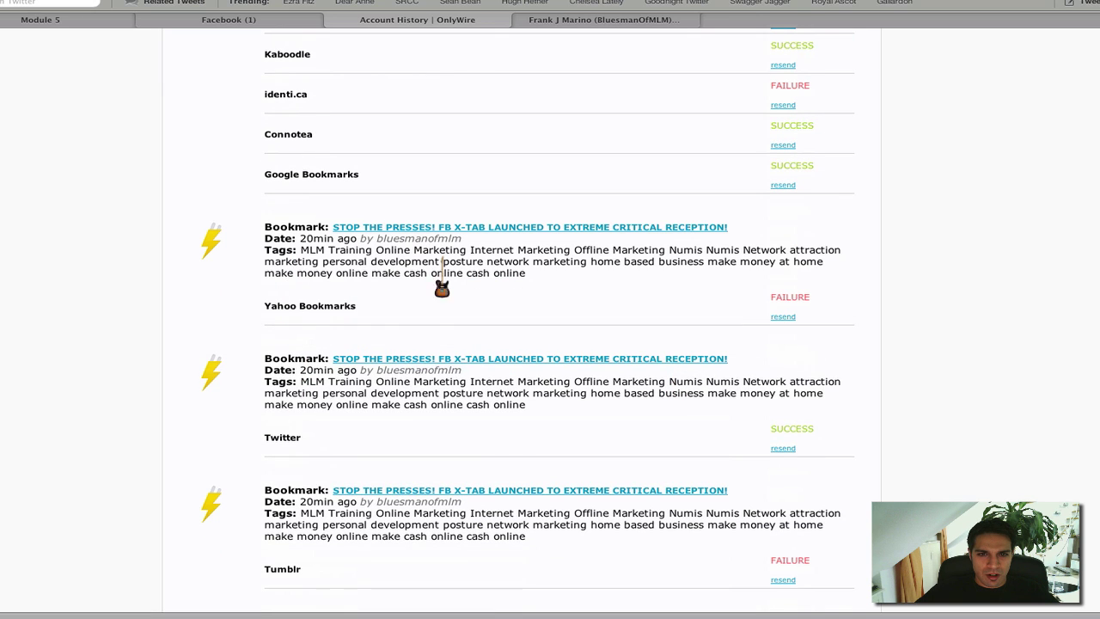
scroll(781, 258, "down", 1)
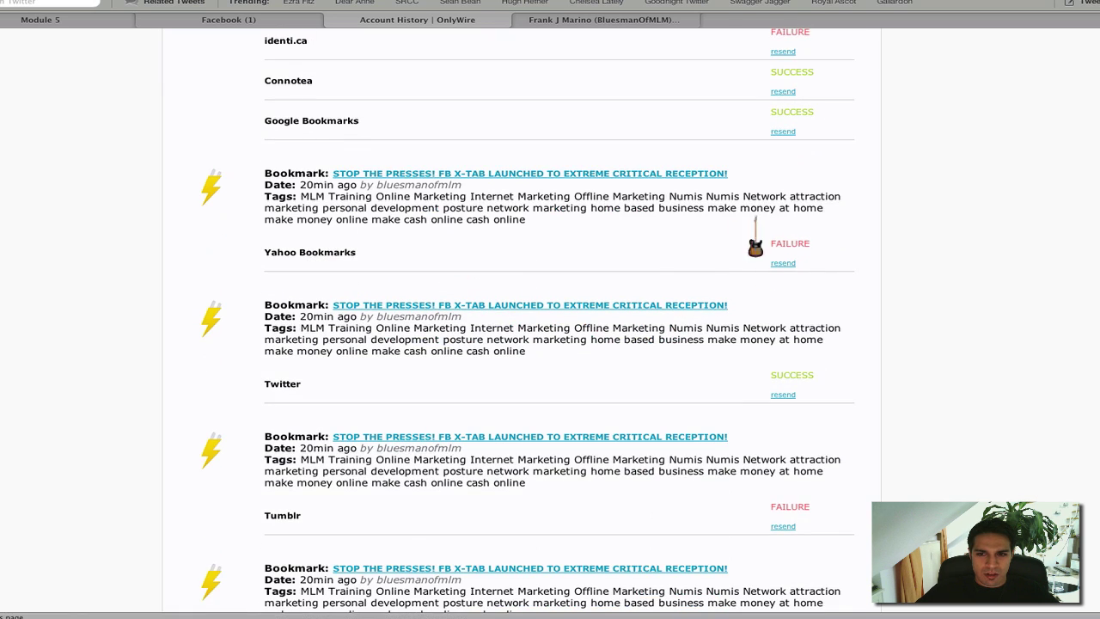
Step: Resend the failed Yahoo Bookmarks submission so it awaits the Submitter
left_click(783, 263)
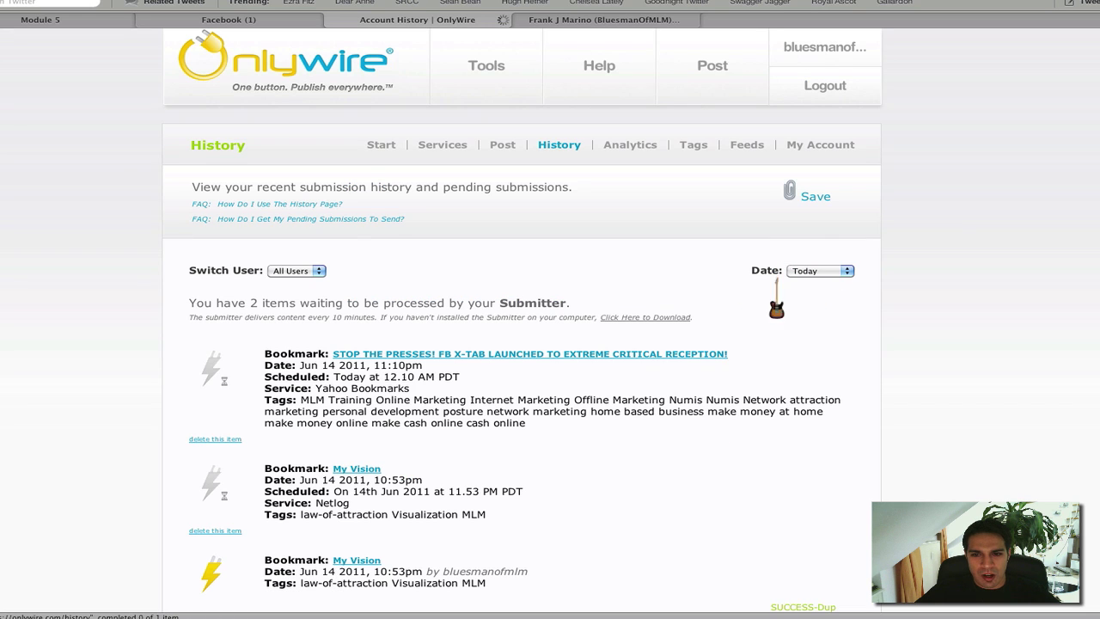
scroll(727, 370, "down", 4)
scroll(725, 378, "down", 2)
scroll(726, 378, "down", 4)
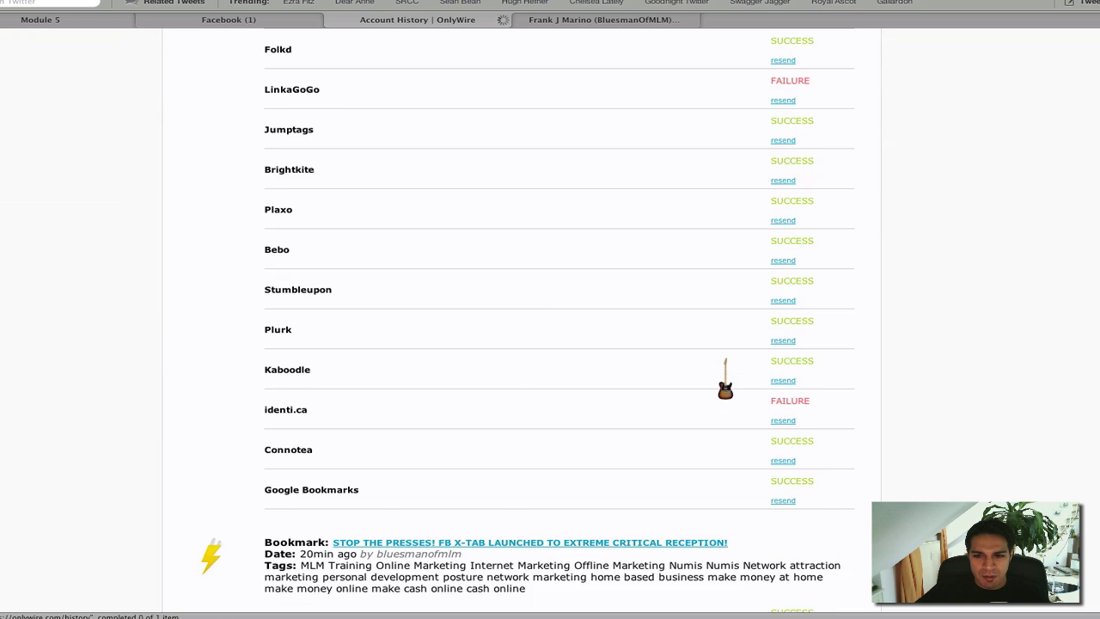
scroll(725, 379, "down", 6)
scroll(726, 378, "down", 6)
scroll(726, 378, "up", 1)
scroll(715, 369, "up", 6)
scroll(734, 306, "up", 5)
scroll(794, 222, "up", 1)
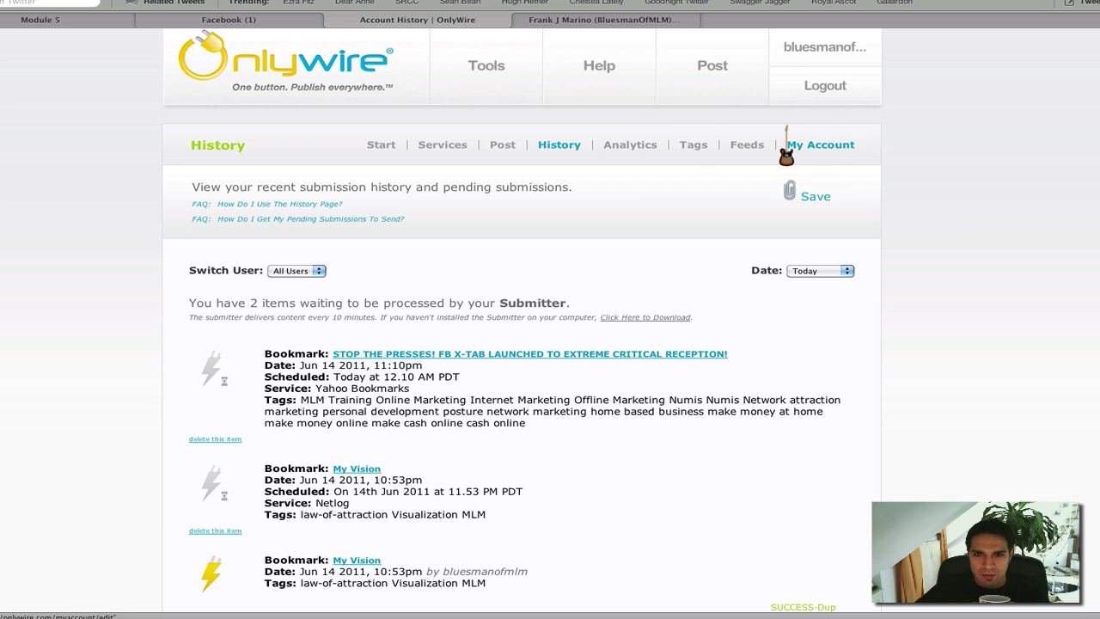
Step: Highlight the Pro plan's 5,000 limit and review usage: 754 submissions, 68 finalizations
left_click(804, 145)
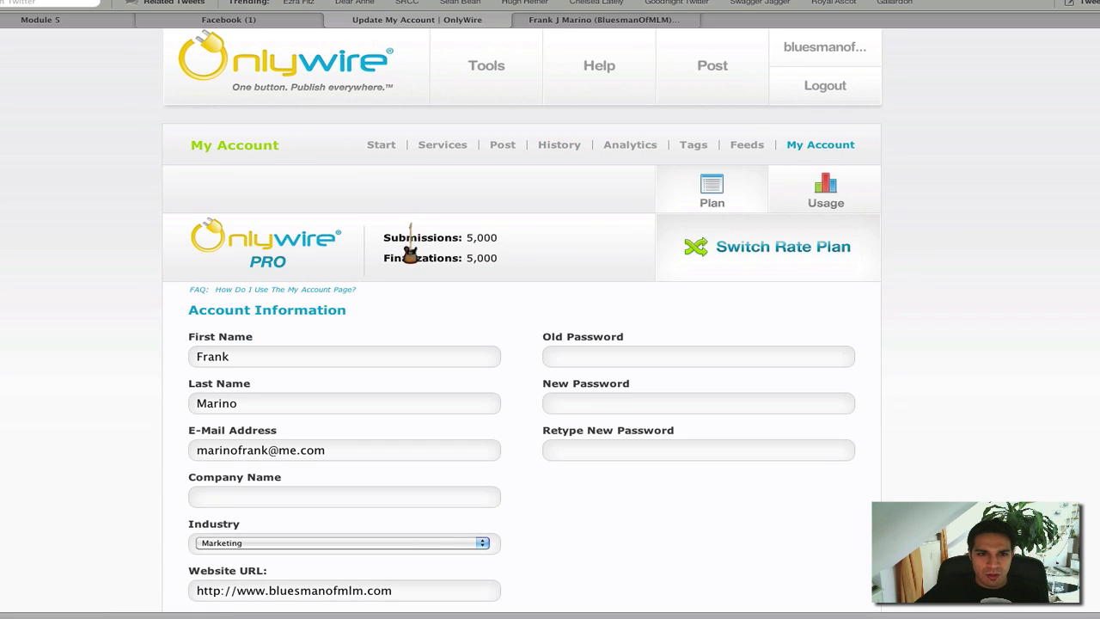
mouse_move(468, 237)
left_mouse_down()
mouse_move(502, 238)
mouse_move(511, 258)
left_mouse_up()
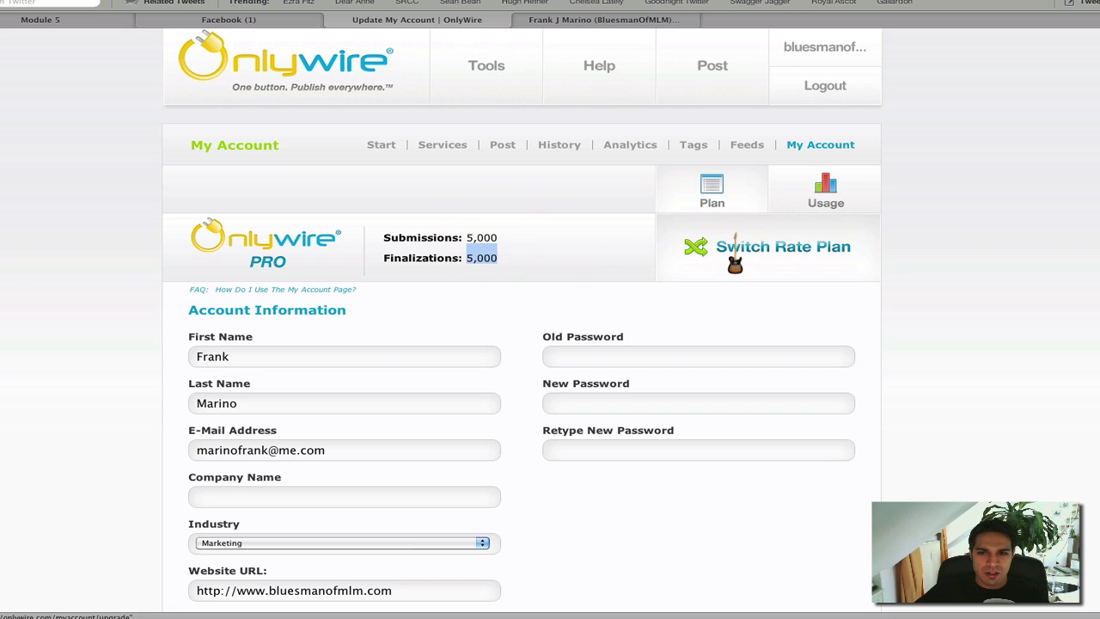
left_click(823, 190)
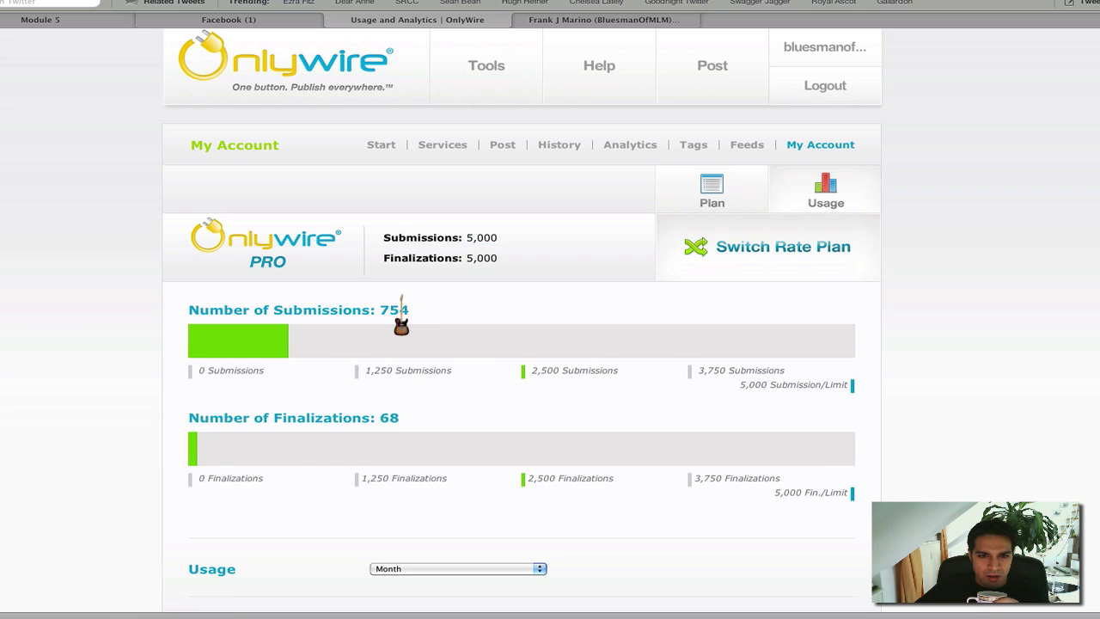
scroll(583, 379, "down", 2)
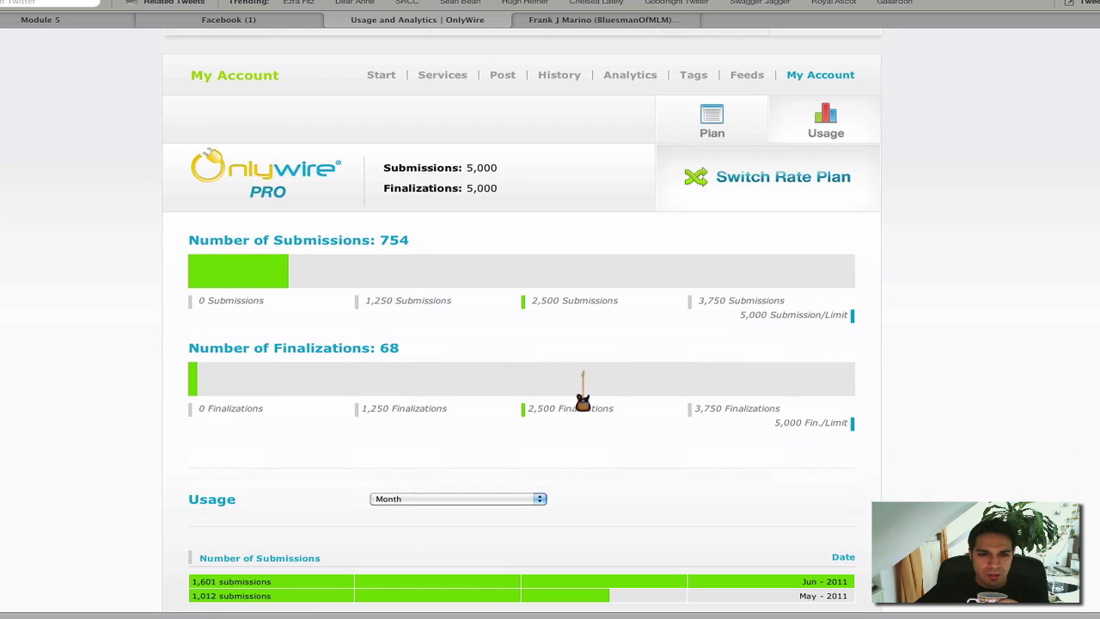
scroll(406, 359, "down", 1)
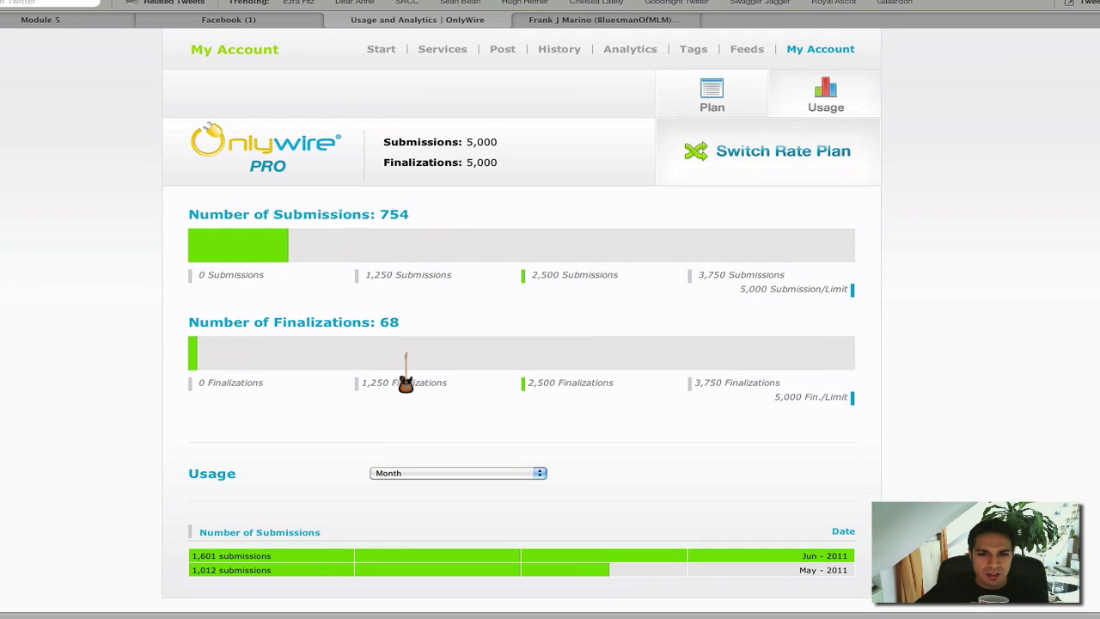
scroll(384, 366, "down", 2)
scroll(421, 387, "down", 2)
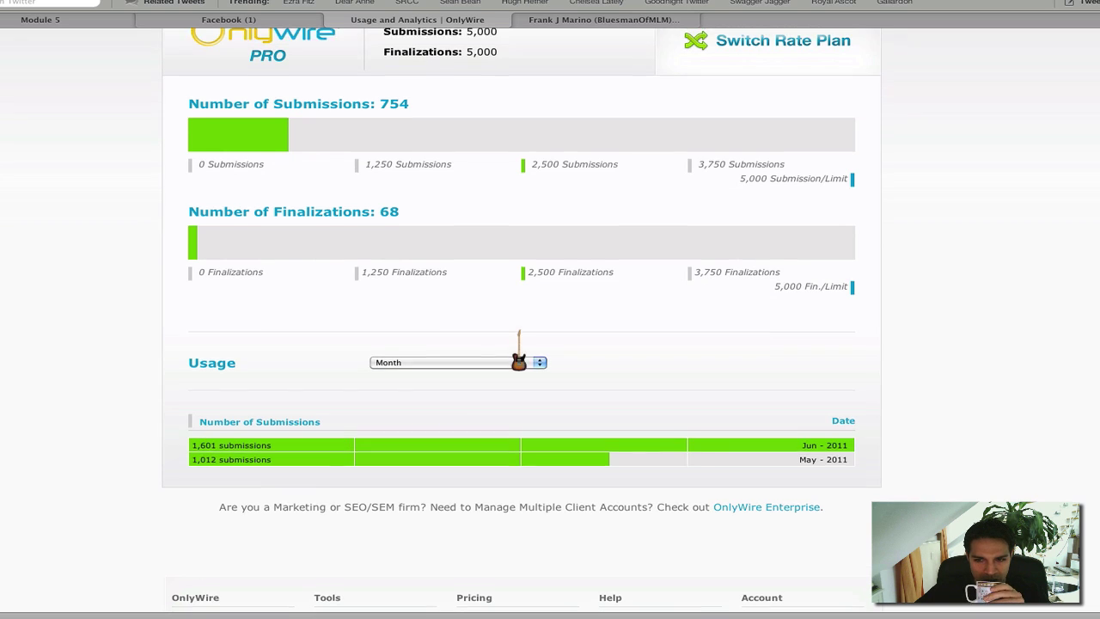
scroll(519, 361, "up", 1)
scroll(518, 361, "up", 2)
scroll(519, 360, "up", 1)
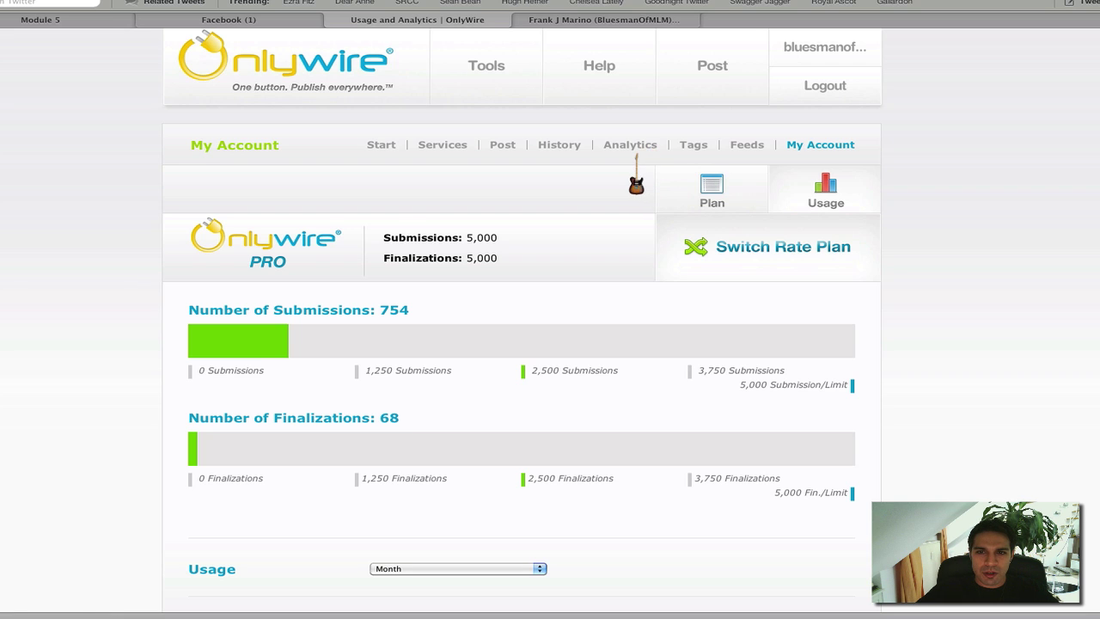
Step: Return via Services to the history showing two items awaiting the Submitter
left_click(438, 131)
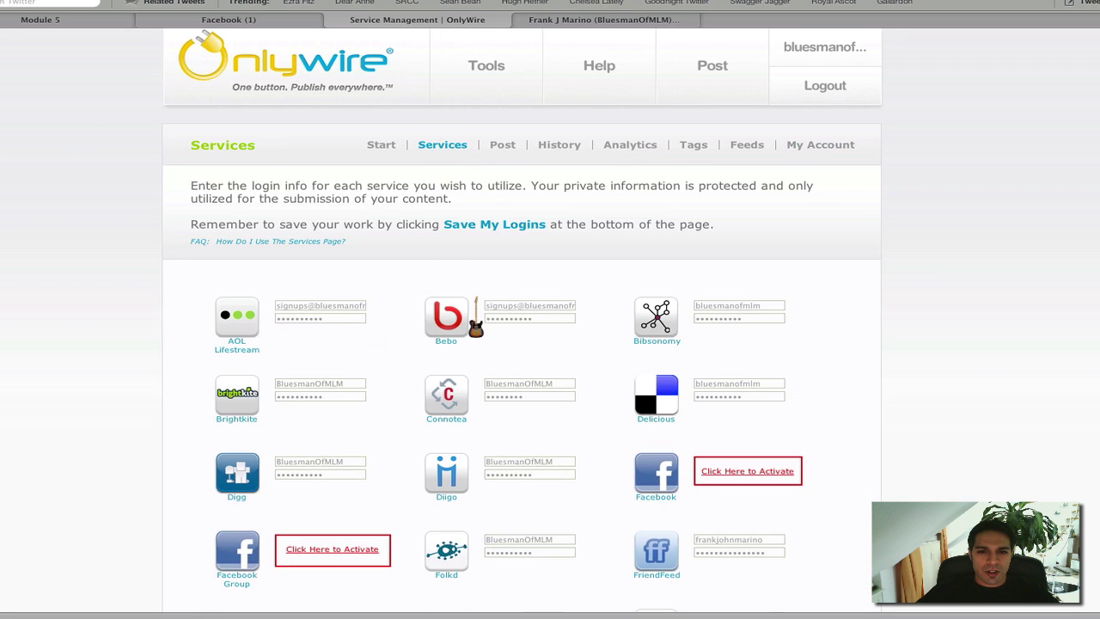
scroll(475, 320, "down", 2)
scroll(464, 249, "up", 2)
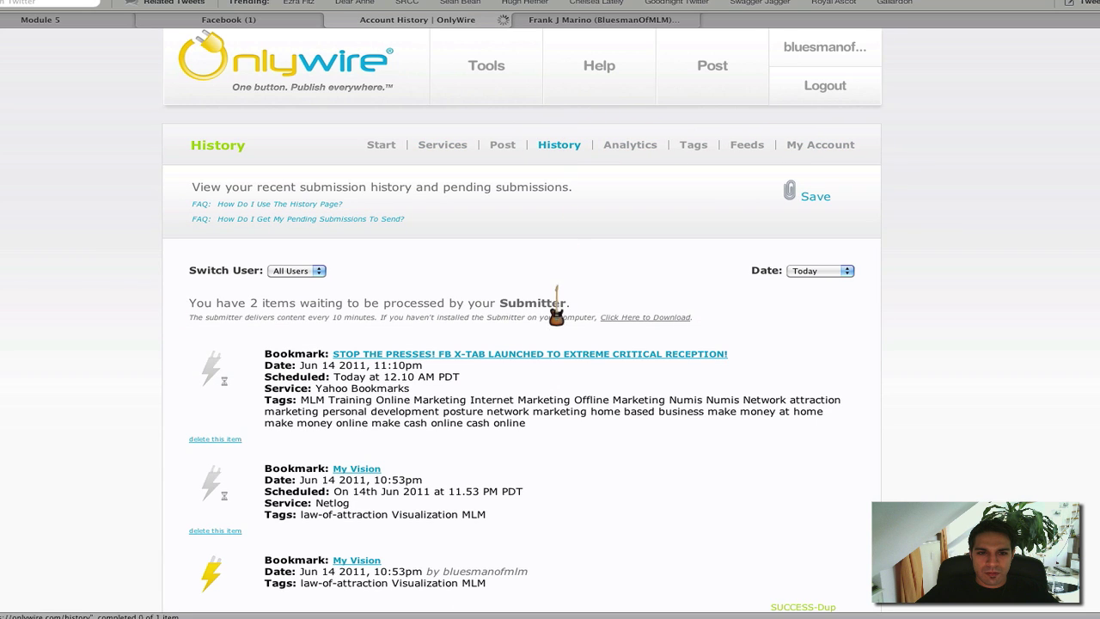
scroll(487, 293, "down", 3)
scroll(487, 293, "down", 4)
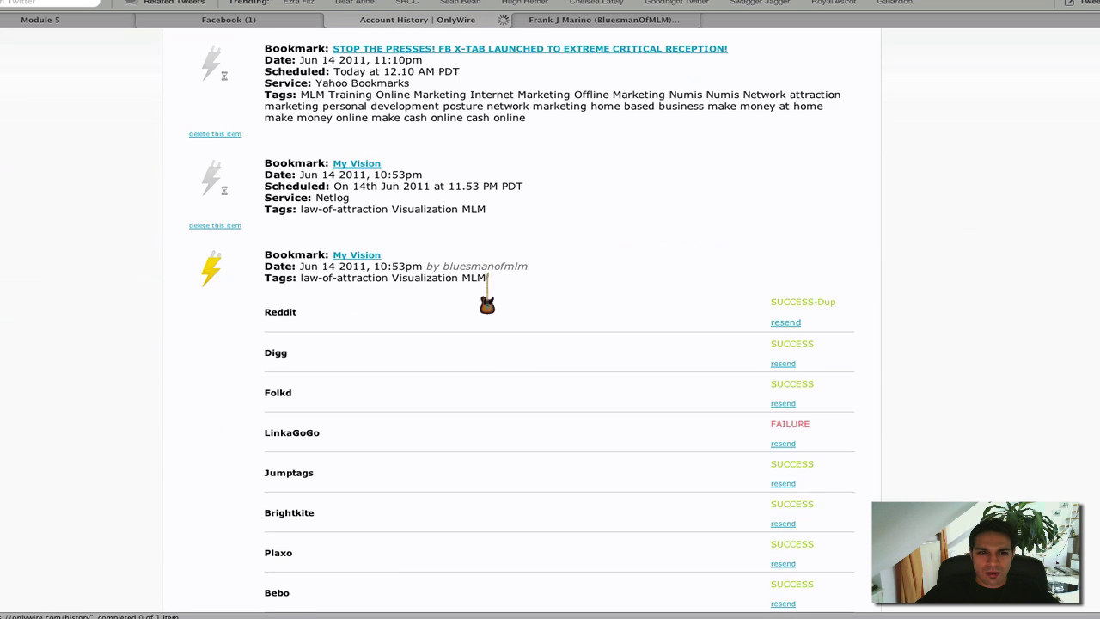
scroll(488, 292, "up", 1)
scroll(487, 296, "up", 4)
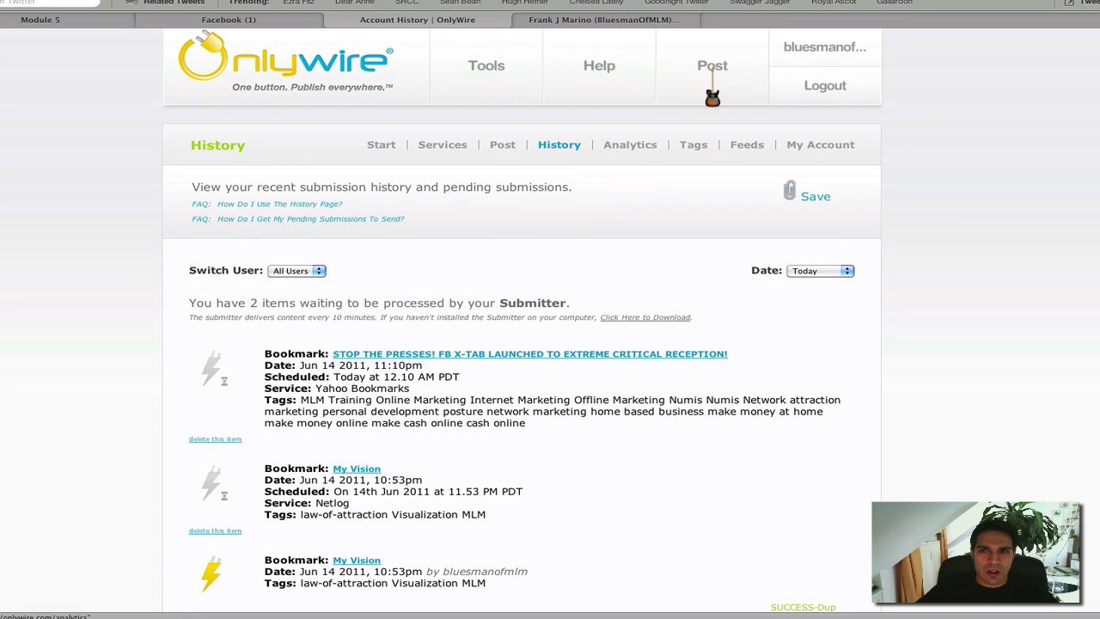
left_click(791, 2)
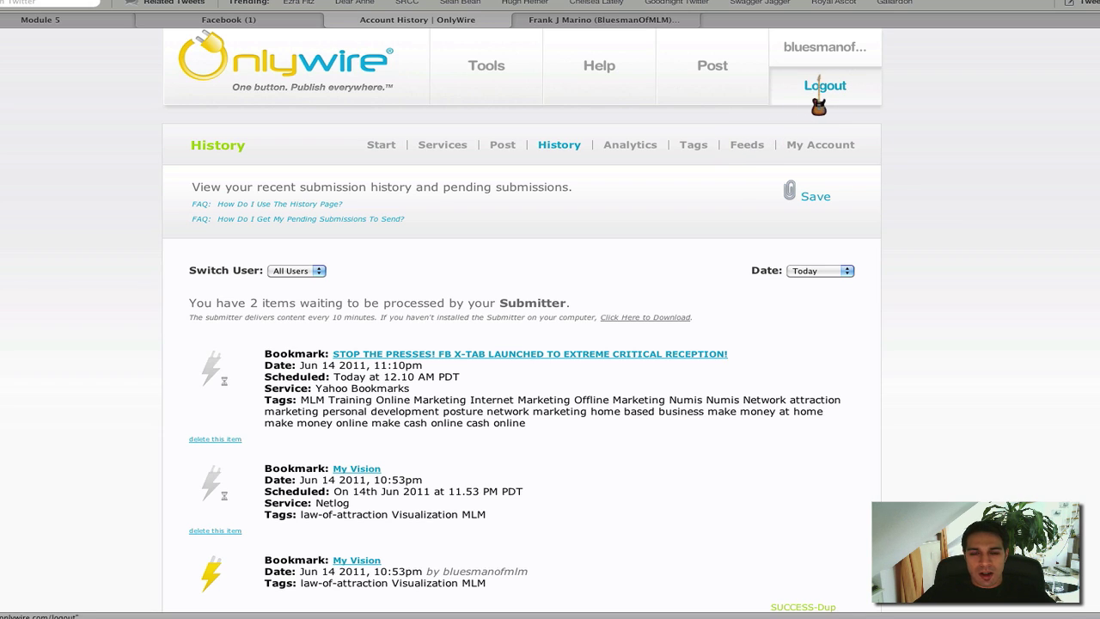
left_click(753, 0)
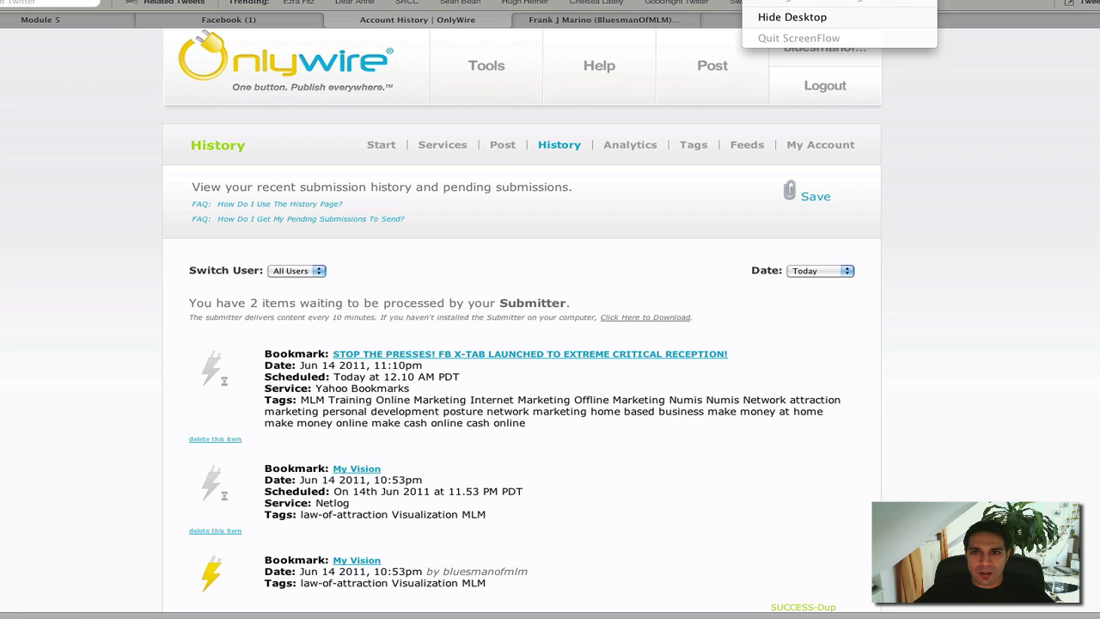